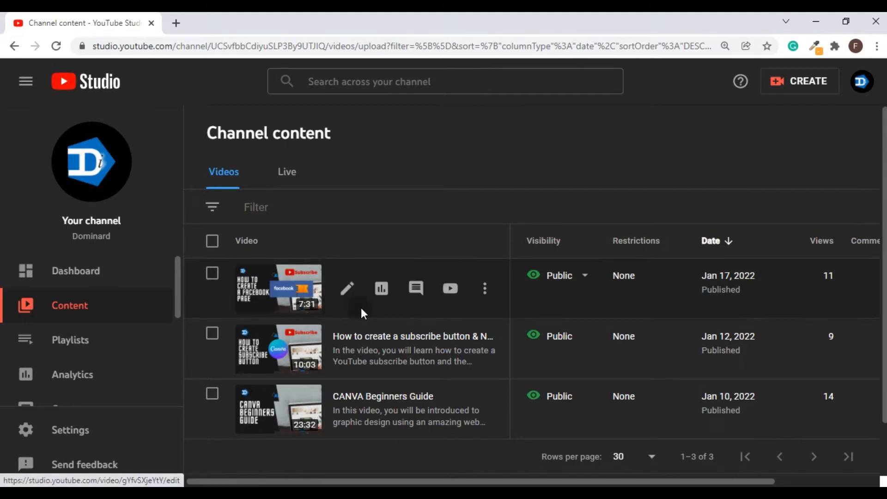
- View the published Facebook page setup video on YouTube and return to the channel content list
click(317, 293)
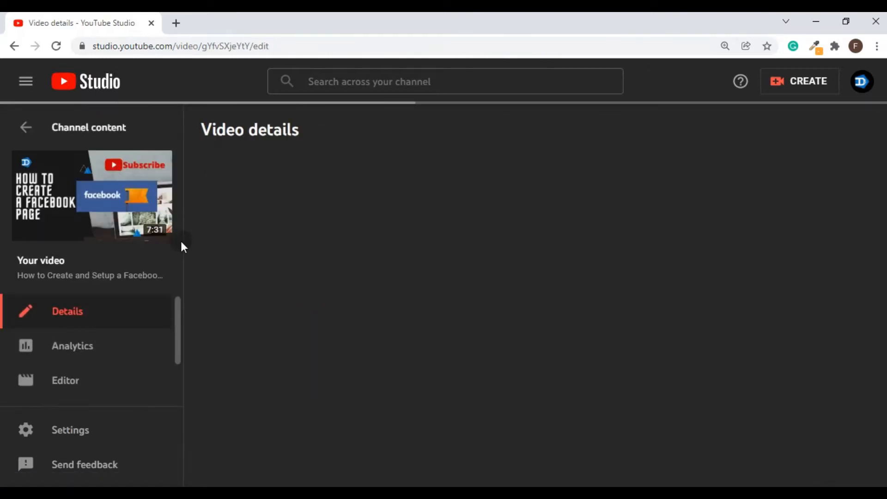
click(14, 47)
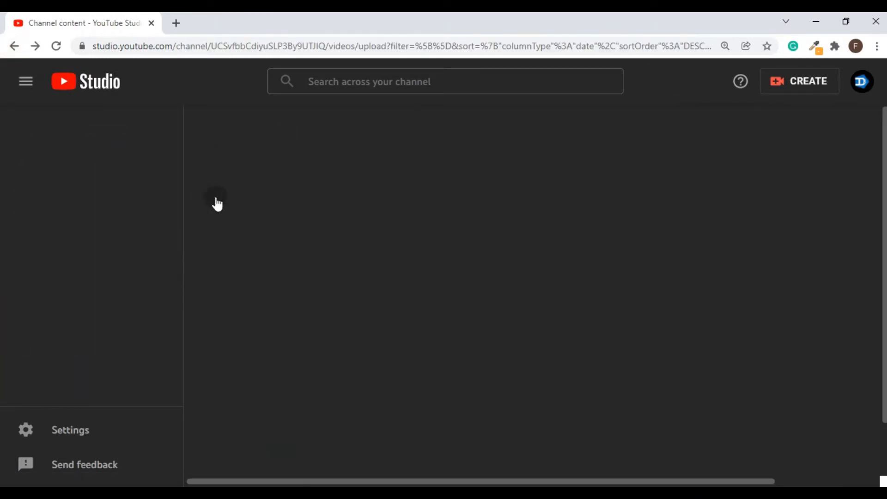
click(453, 293)
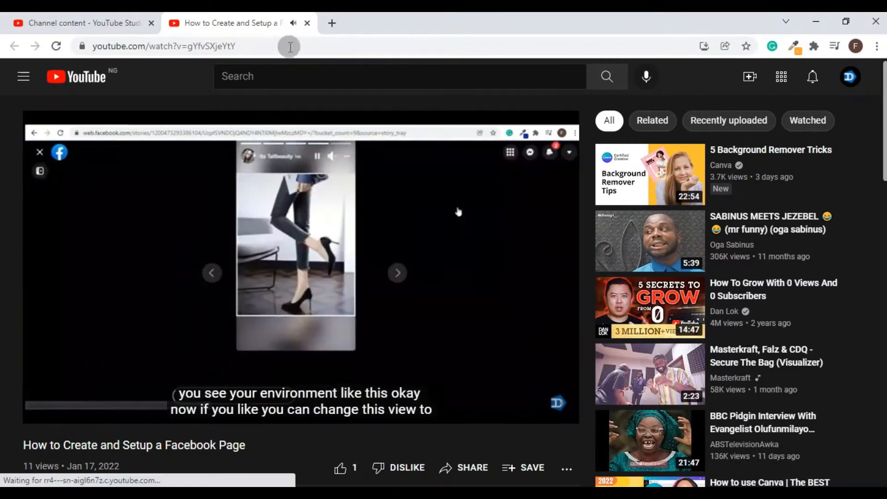
click(307, 23)
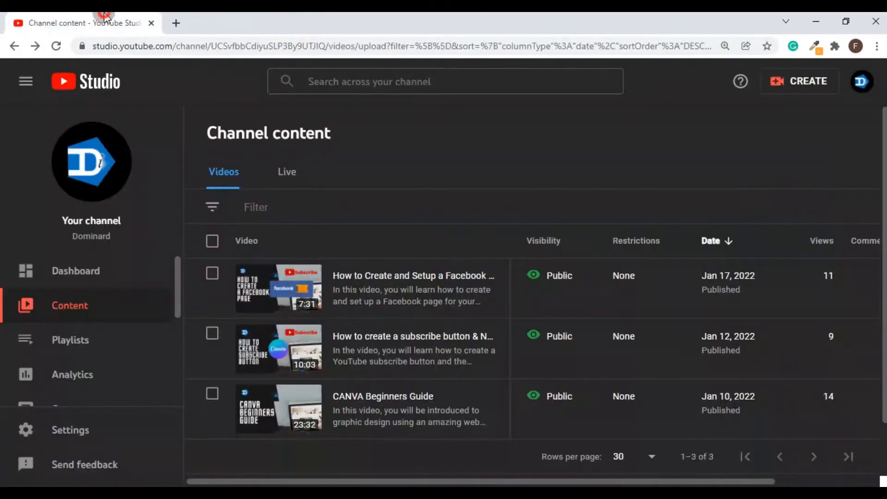
- Upload the video file "How to Delete a Facebook Page" from the Contents folder
click(799, 88)
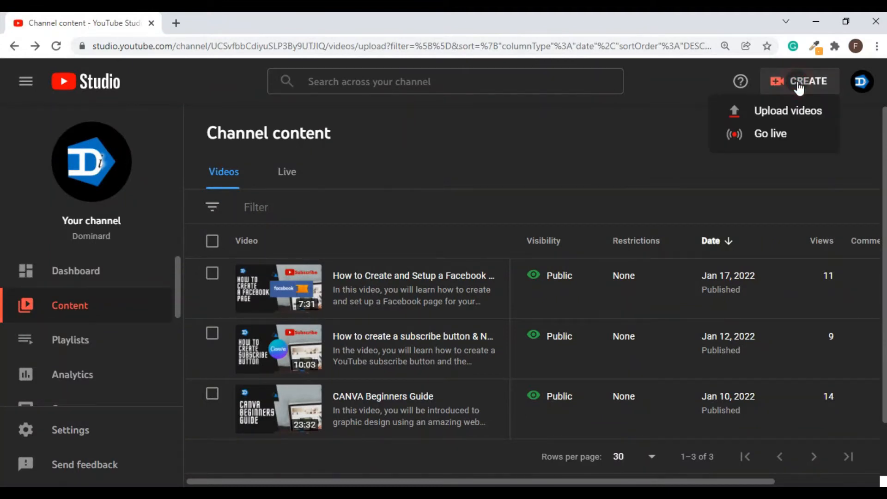
click(777, 118)
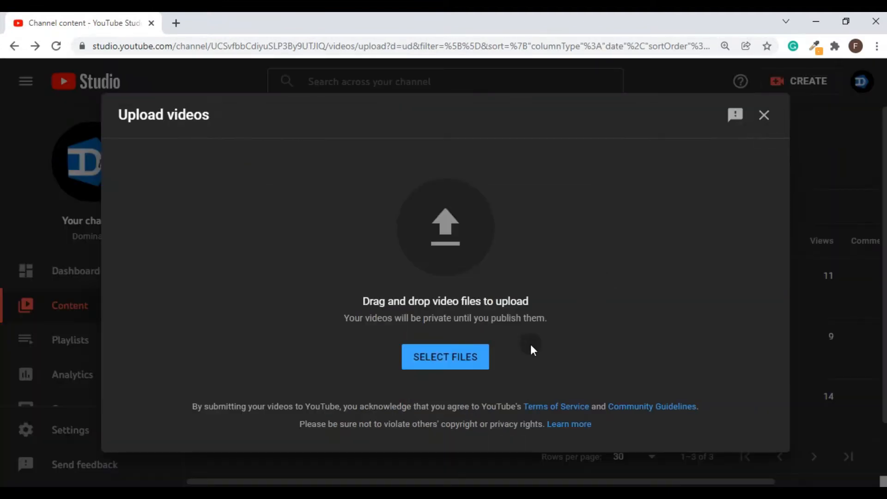
click(435, 358)
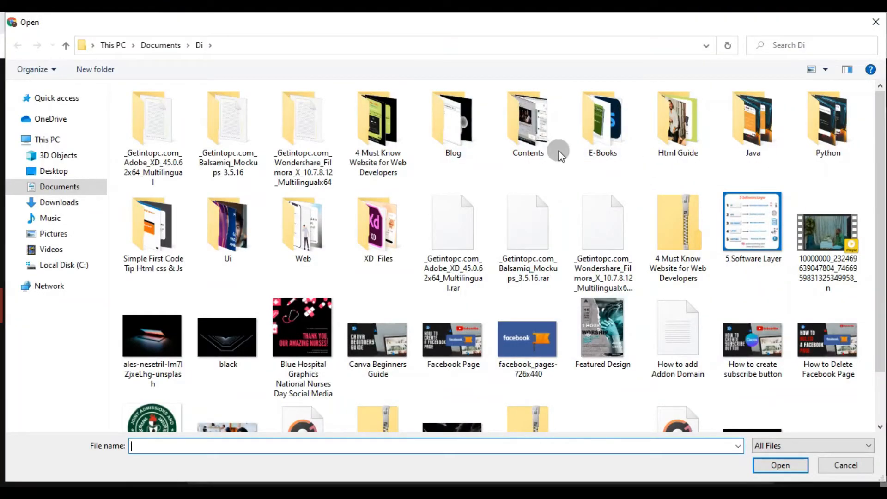
double_click(533, 124)
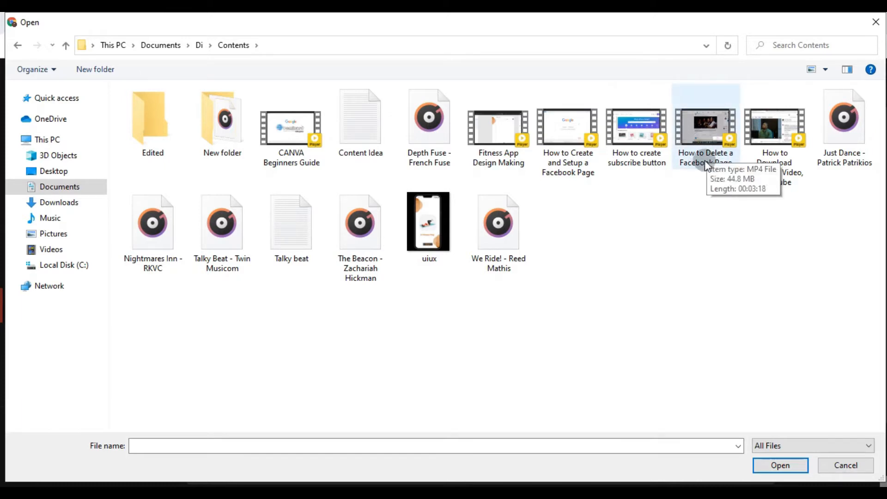
double_click(706, 134)
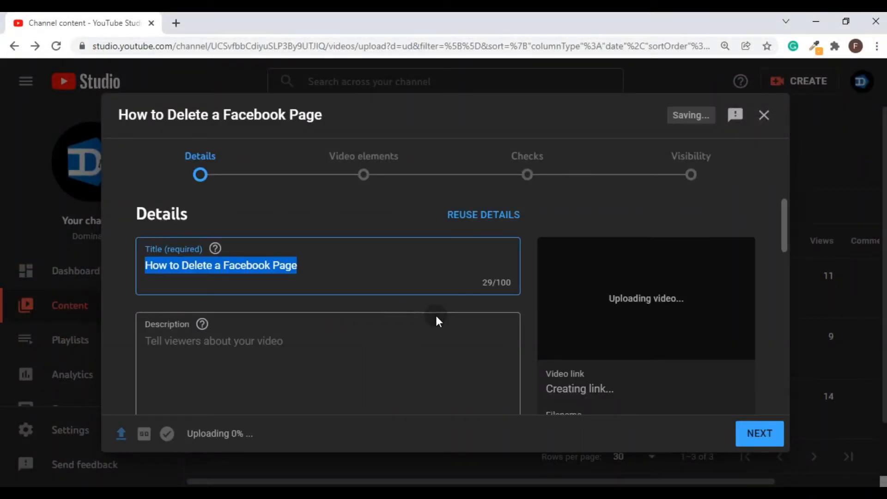
- Start the video description with "In this video, you will learn how to Delete a Facebook Page" followed by a blank line
scroll(351, 333, down, 2)
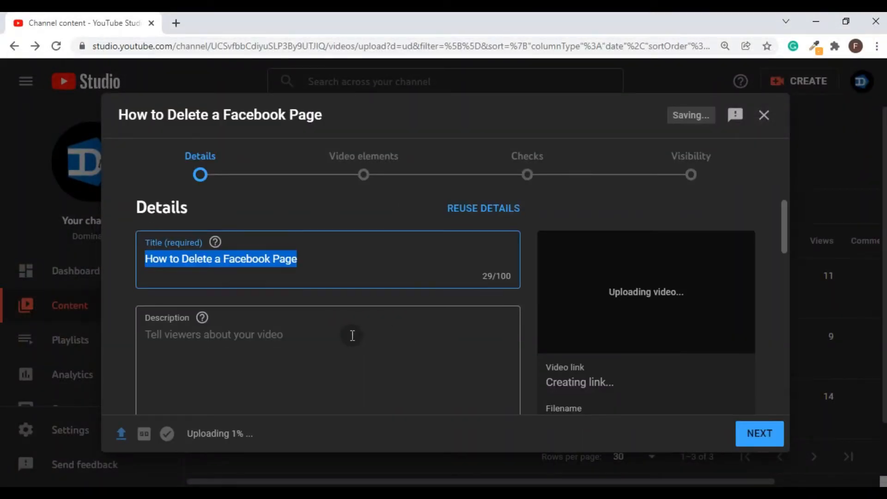
click(278, 305)
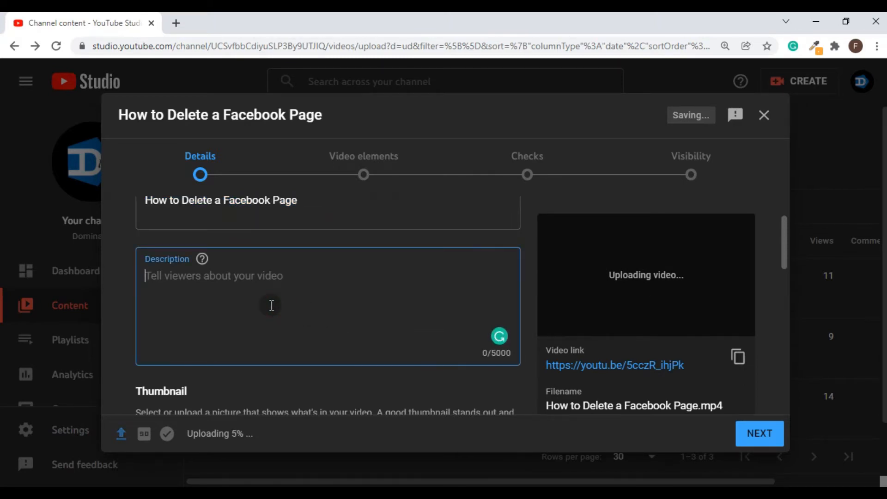
text(In this video, you will learn how to Delete a Facebook Page)
key(Return)
key(Return)
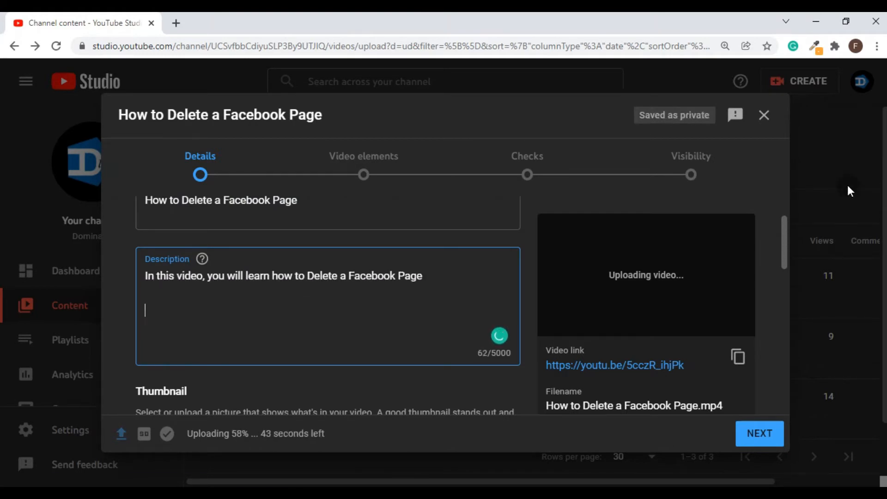
- Add a "Content:" section to the description with the timestamps "00:00 -Intro" and "00:03 -Deleting A Facebook Page"
text(Content:)
key(Return)
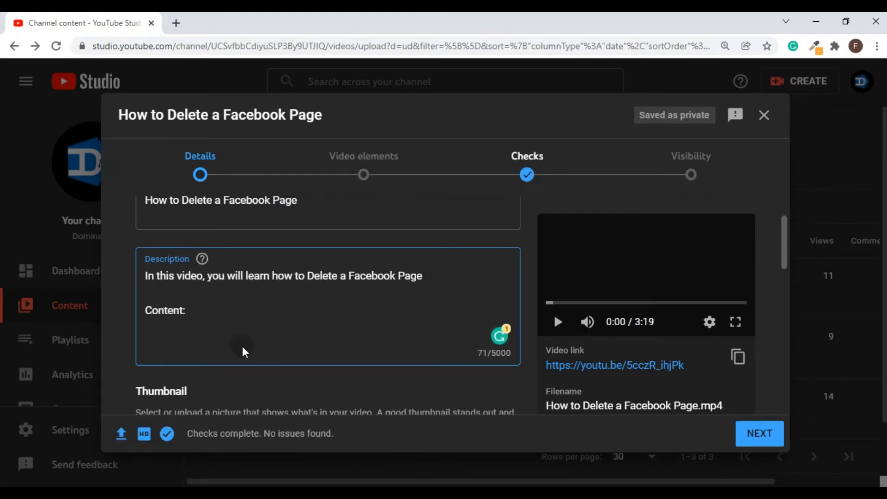
click(224, 335)
text(00:00 -Intro 00:03 -Deleting A Facebook Page)
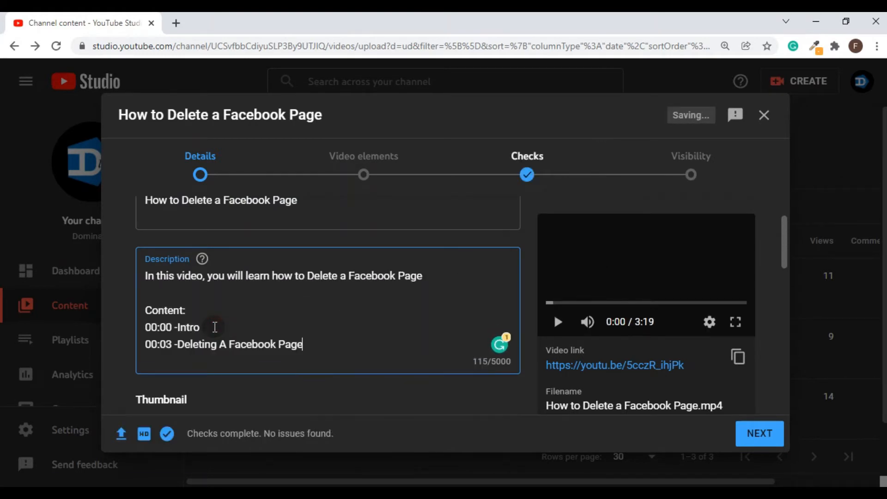
scroll(402, 271, down, 3)
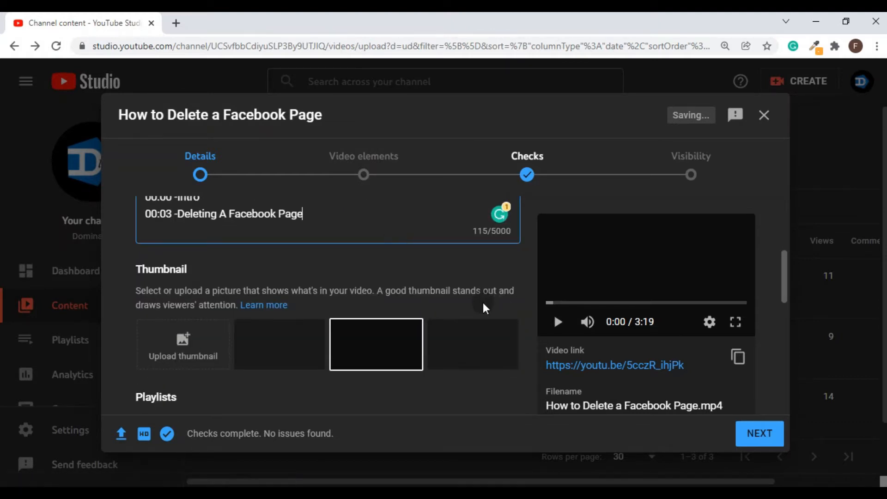
scroll(226, 314, up, 2)
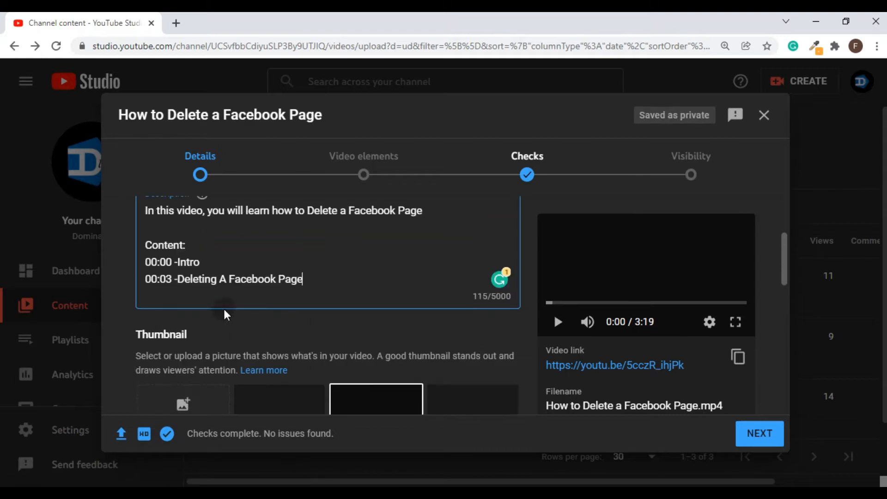
scroll(275, 279, down, 3)
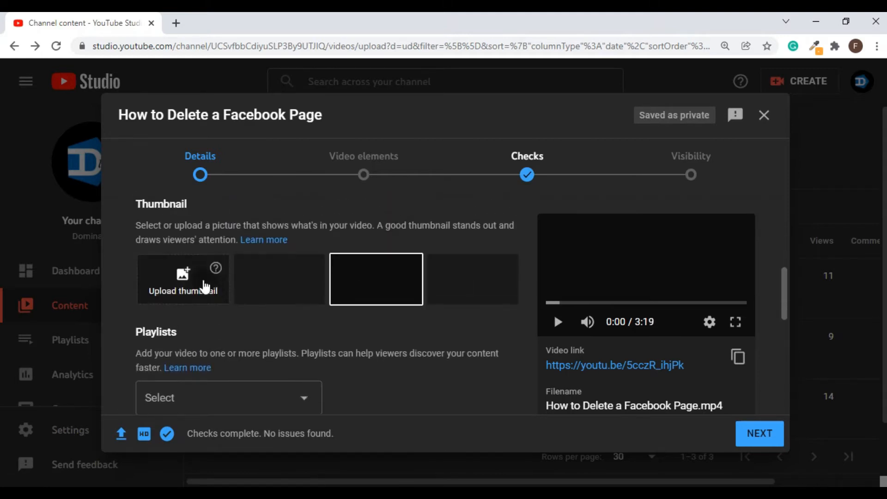
click(184, 285)
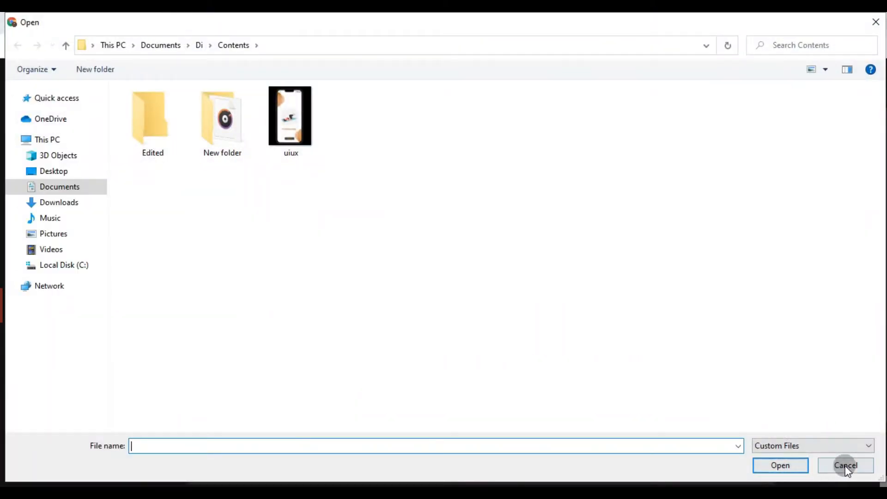
click(847, 468)
scroll(439, 321, up, 5)
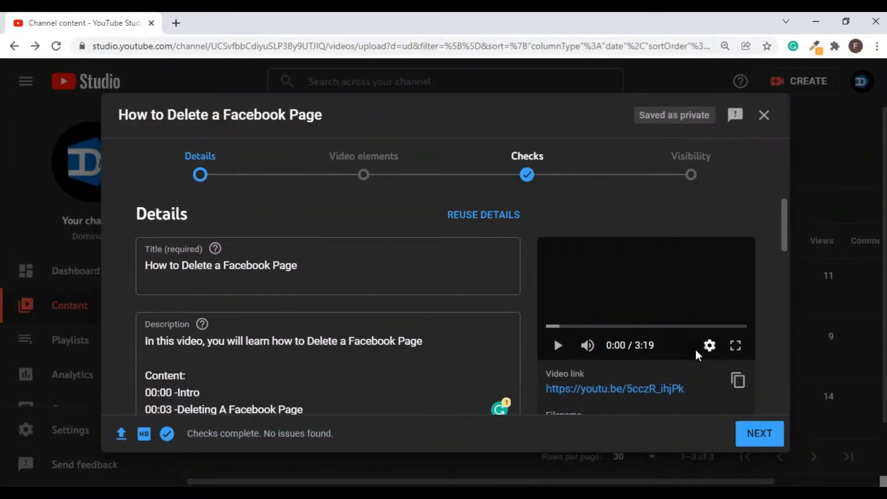
- Add the video to the Tips playlist
scroll(342, 351, down, 7)
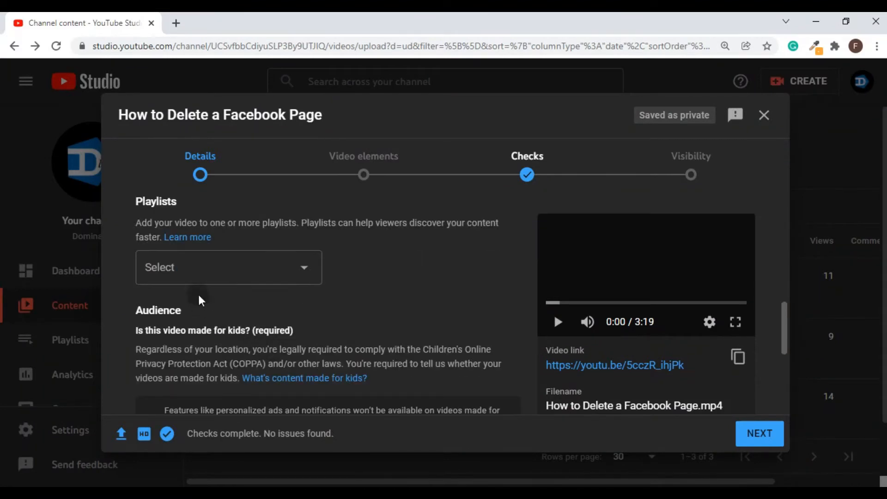
click(200, 275)
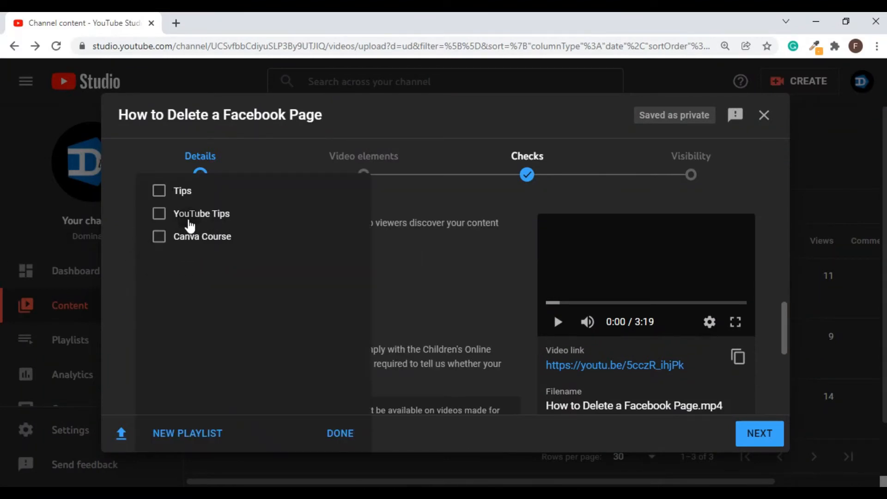
click(159, 191)
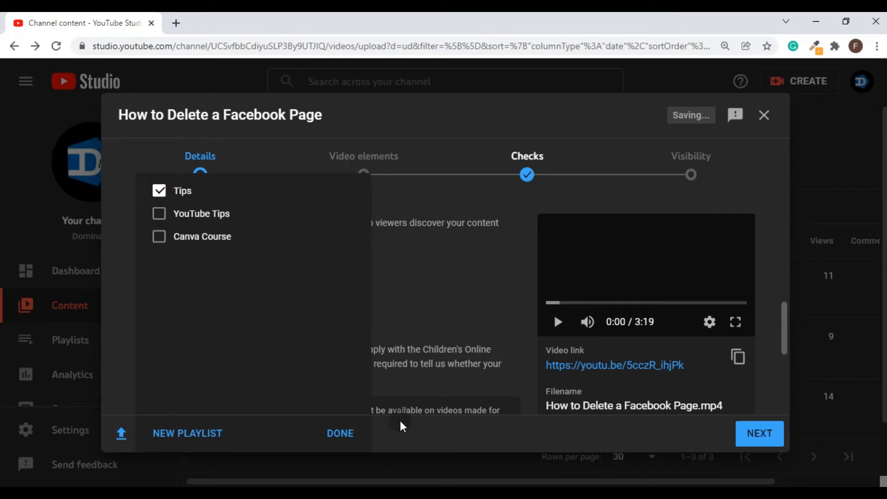
click(349, 433)
- Expand the advanced age restriction options in the video's audience settings
scroll(245, 344, down, 5)
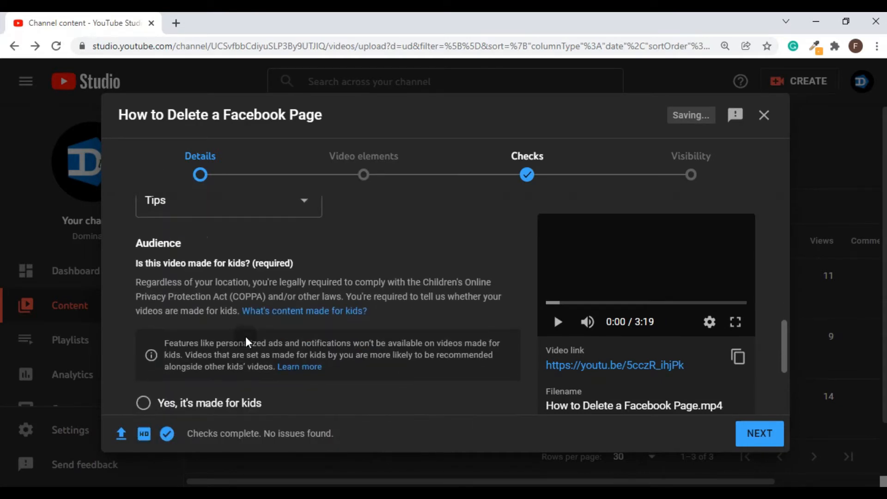
scroll(266, 328, down, 2)
click(237, 271)
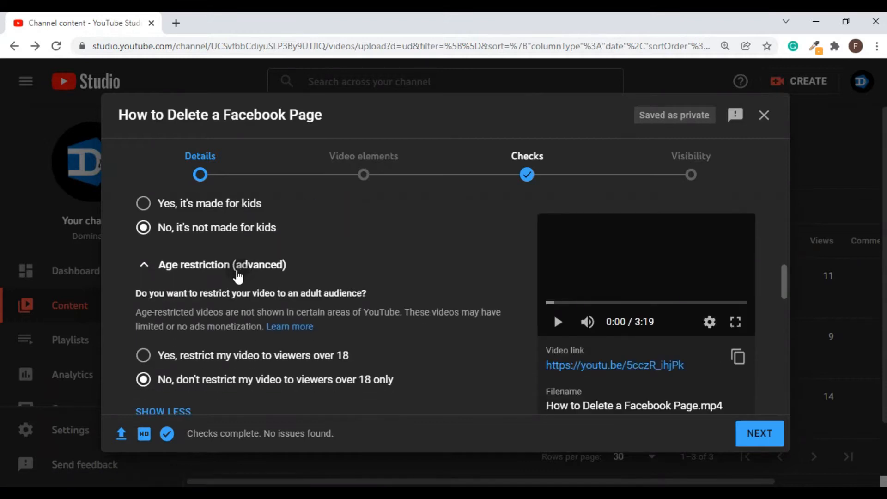
- Choose English (United Kingdom) as the video language and None as the caption certification
scroll(237, 276, down, 8)
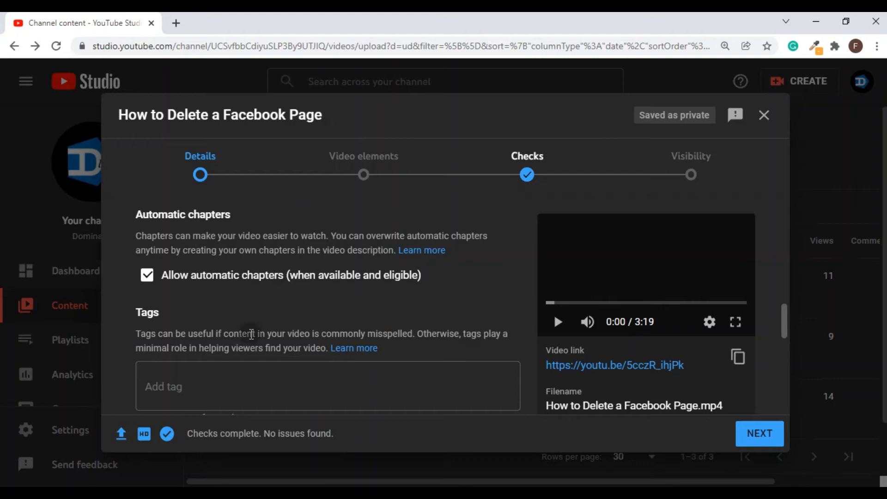
scroll(271, 364, down, 1)
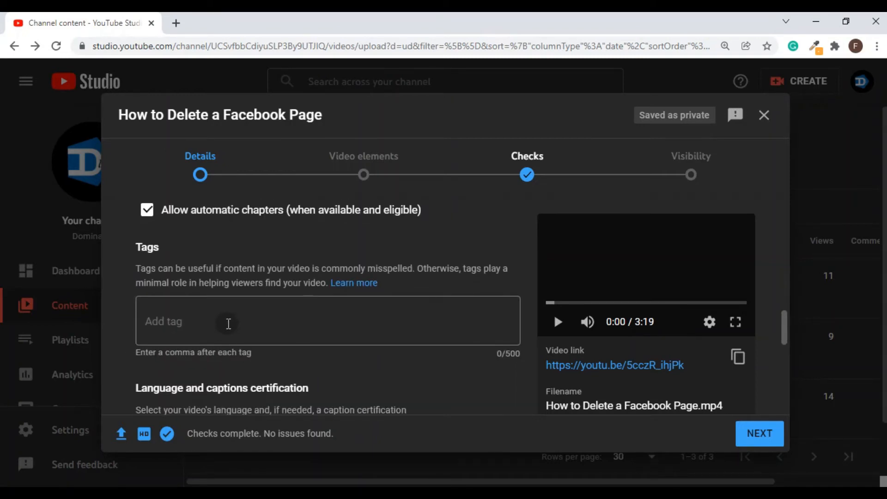
scroll(228, 324, down, 1)
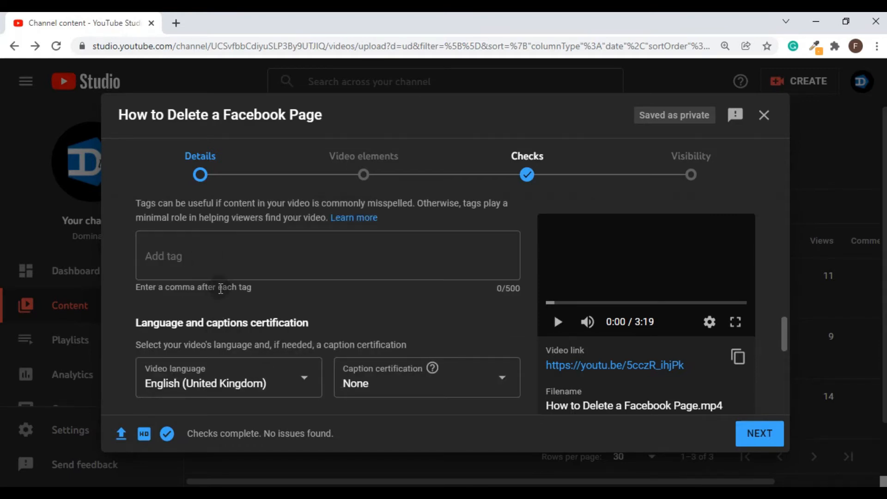
scroll(245, 334, down, 2)
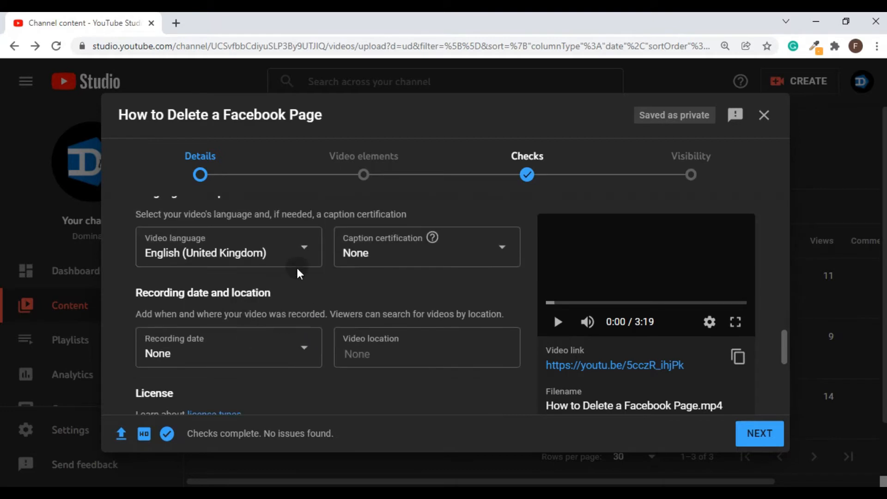
click(299, 253)
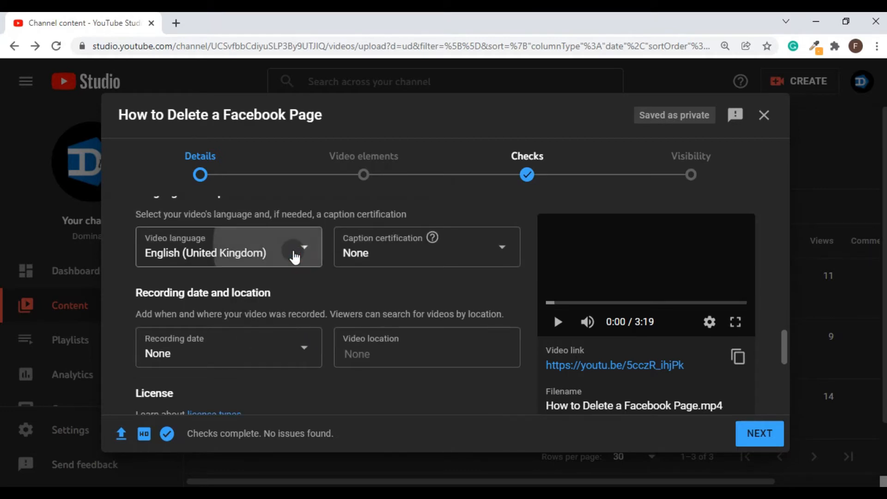
click(284, 256)
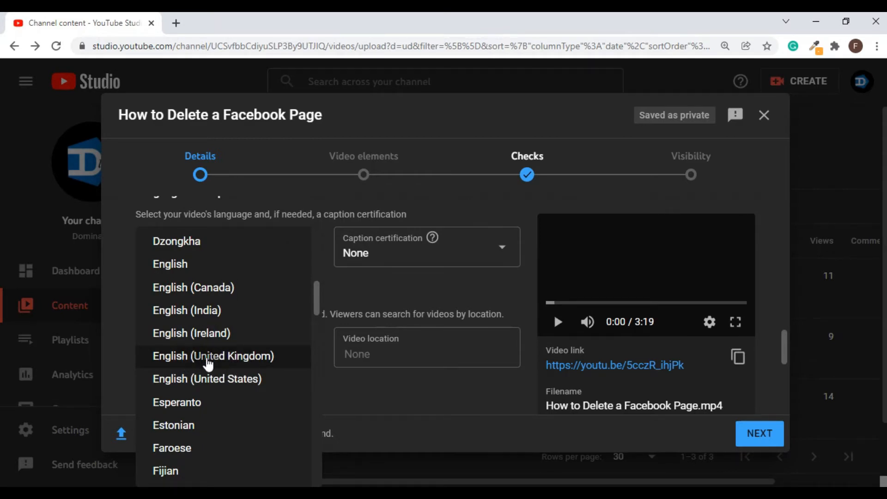
click(192, 361)
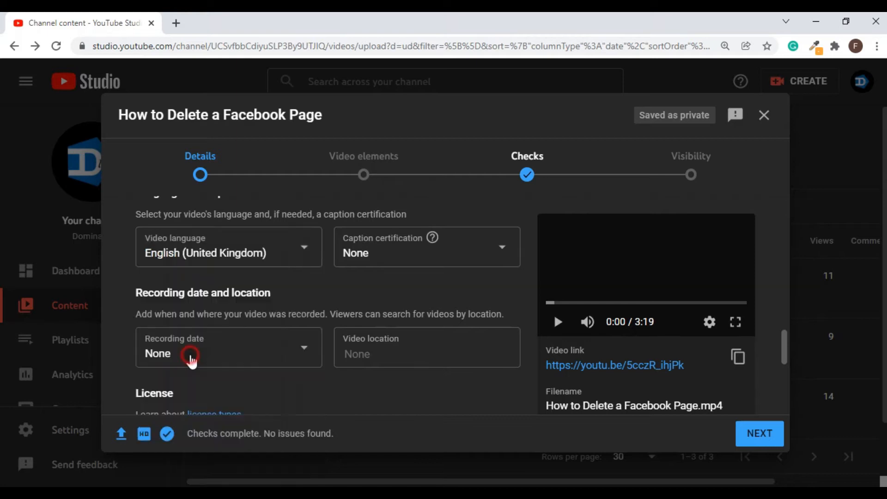
click(392, 263)
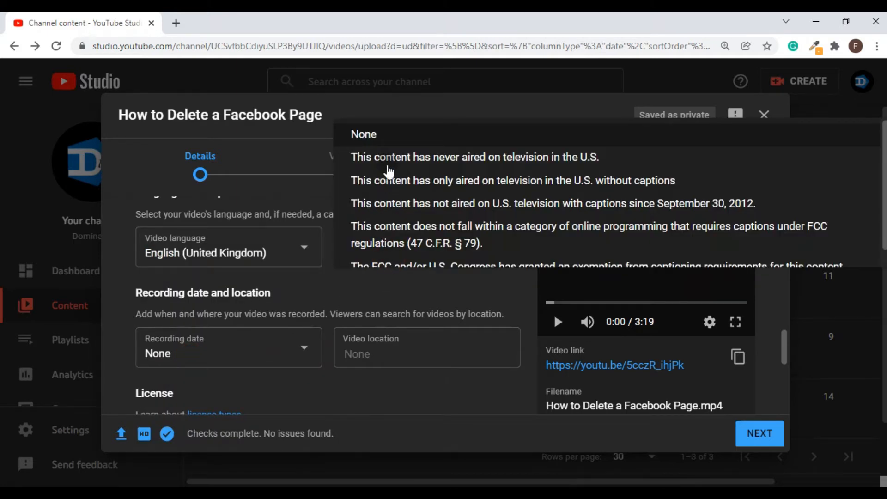
click(386, 136)
- Check the recording date options without choosing a date and review the license, category and comment settings
scroll(253, 333, down, 1)
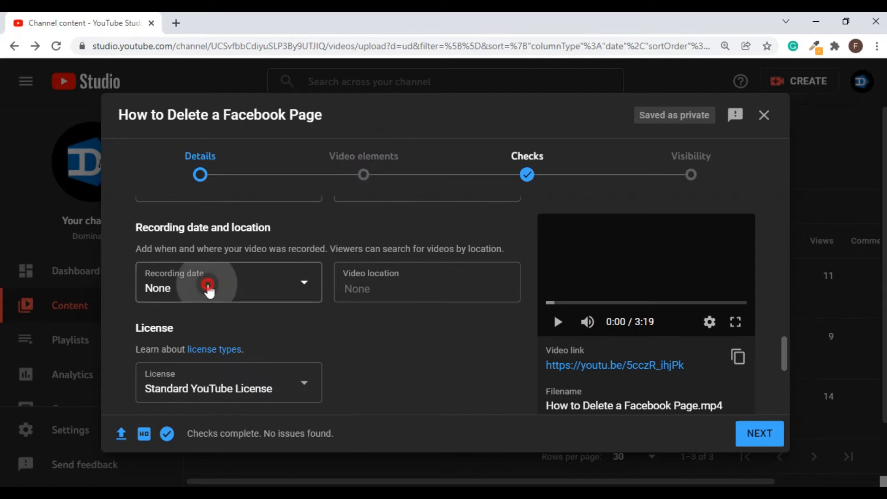
click(209, 287)
click(413, 340)
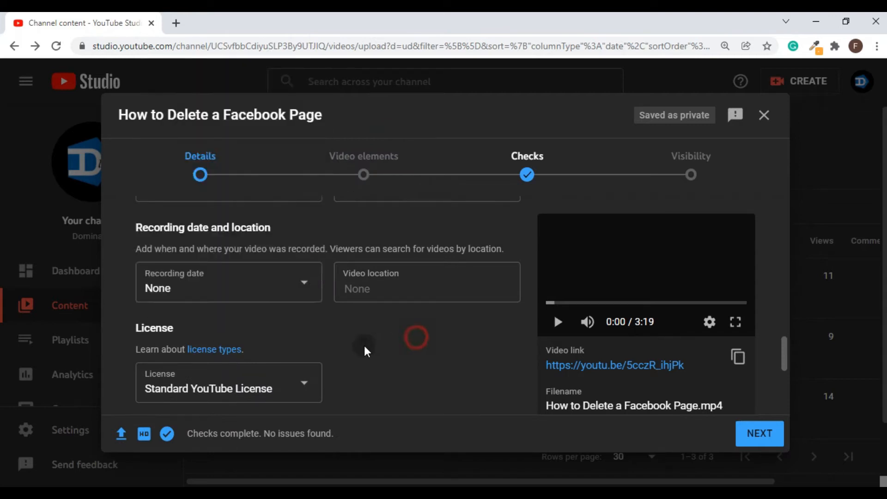
scroll(351, 350, down, 4)
scroll(218, 374, down, 5)
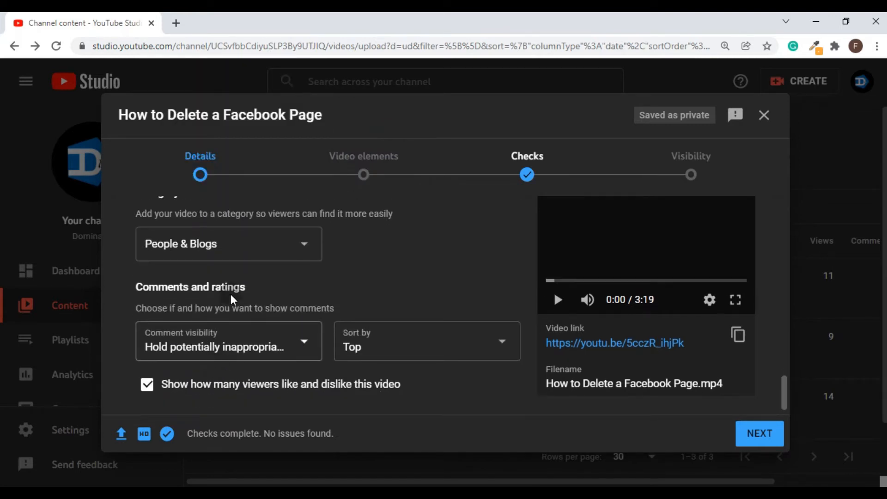
- Upload the How to Delete Facebook Page image from the Di folder as the video's custom thumbnail
scroll(236, 308, up, 1)
scroll(235, 307, down, 1)
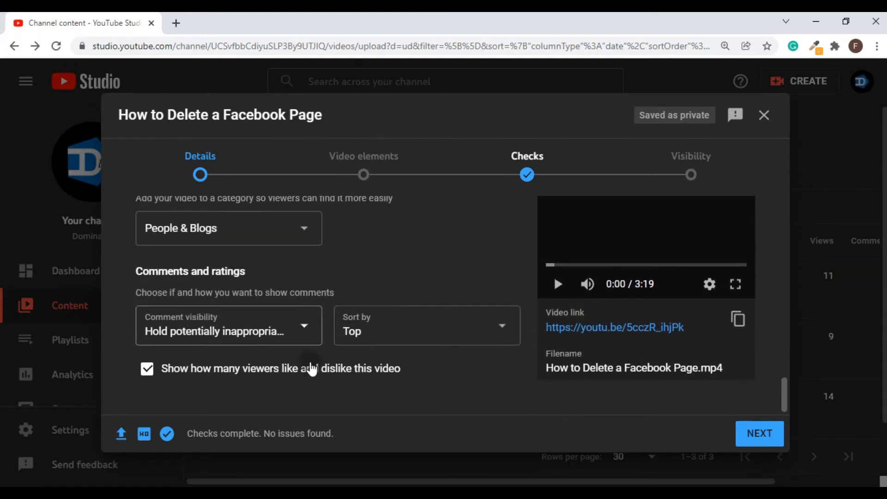
scroll(350, 283, up, 15)
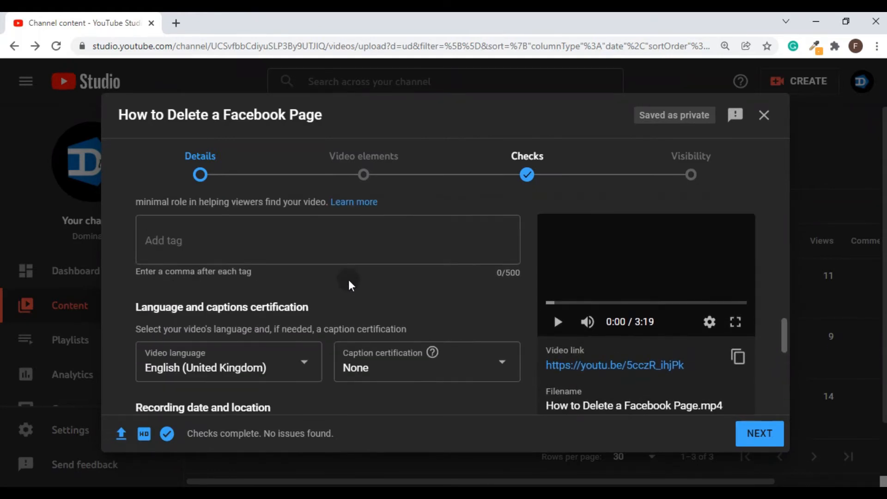
scroll(351, 284, up, 12)
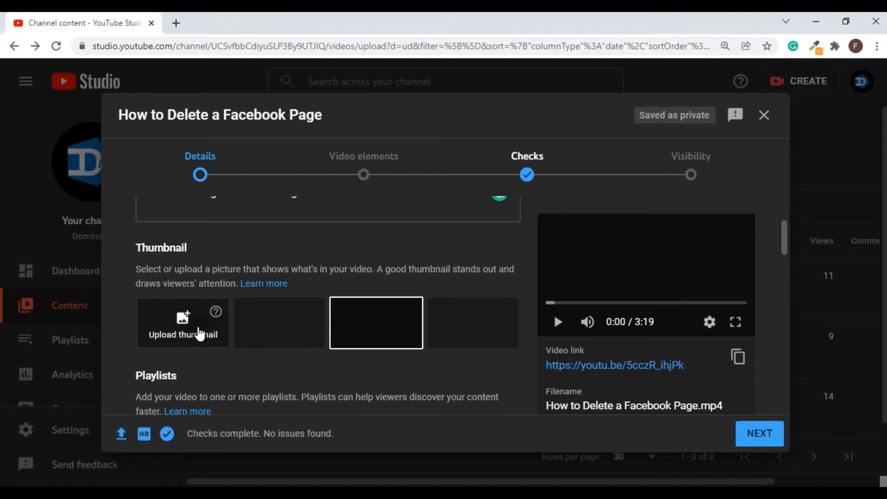
click(185, 329)
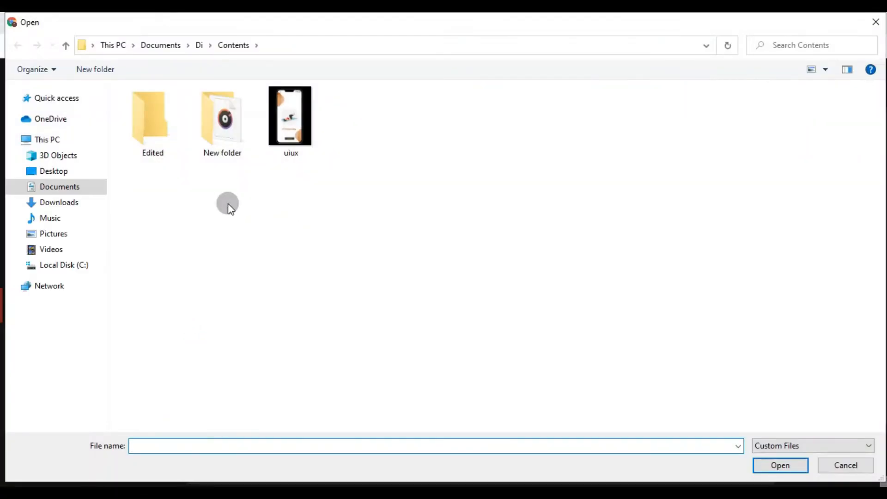
click(233, 46)
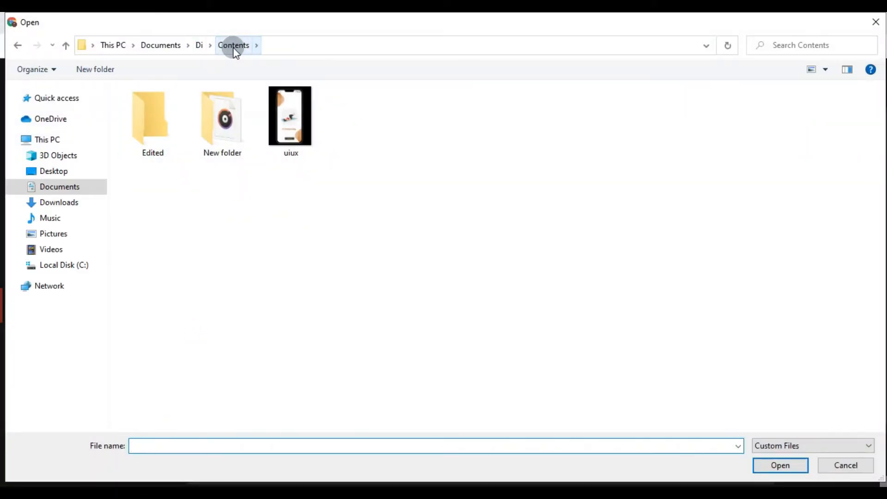
click(199, 45)
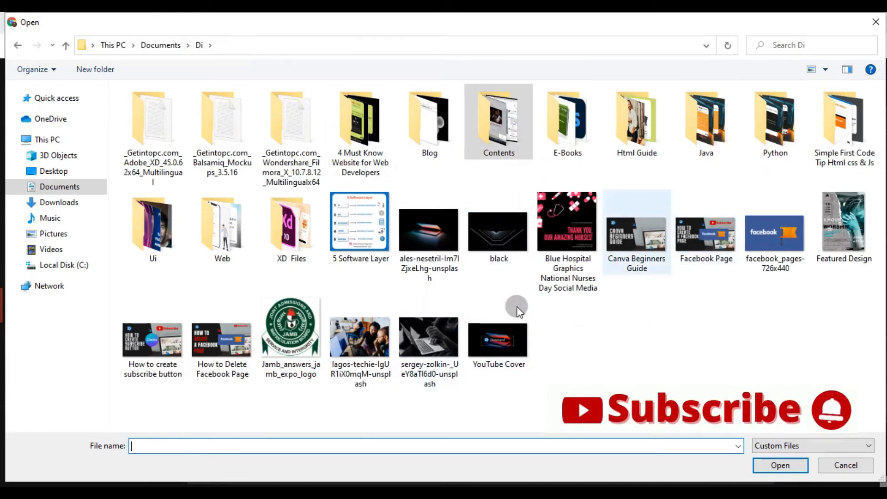
double_click(246, 383)
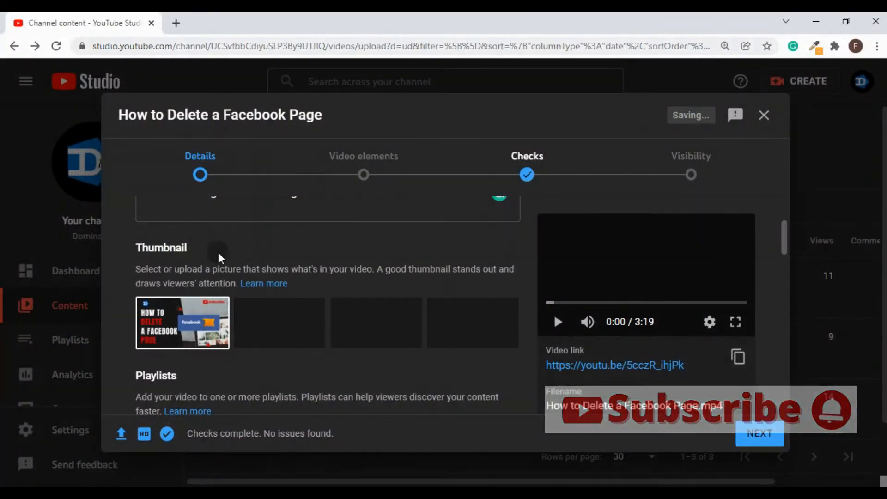
- Proceed through the video elements and checks stages to the visibility settings without adding subtitles, an end screen or cards
scroll(778, 412, down, 10)
click(763, 434)
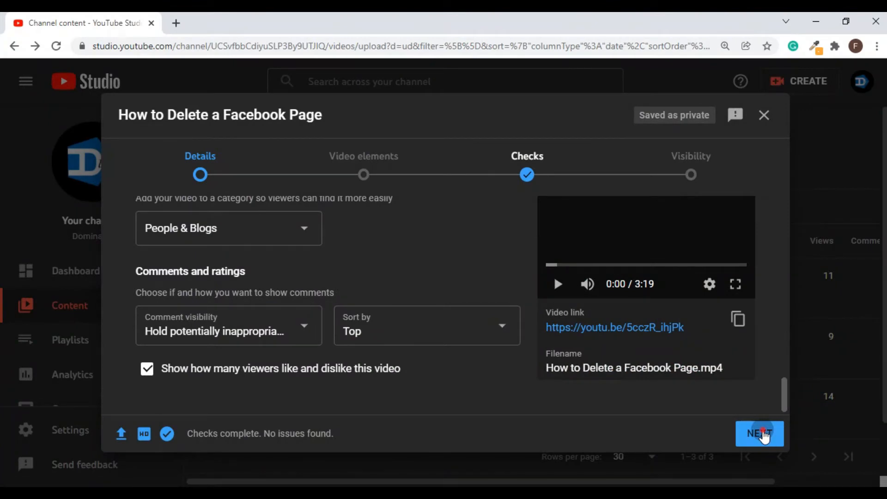
scroll(249, 278, down, 1)
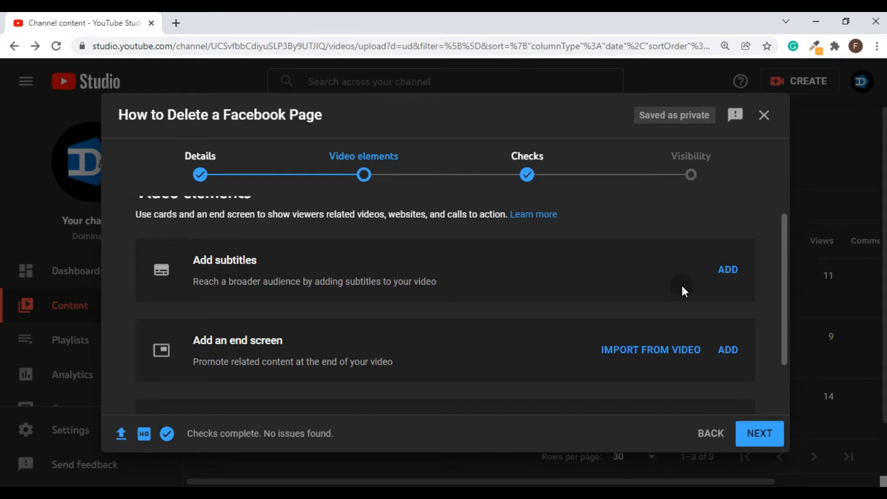
scroll(462, 334, down, 2)
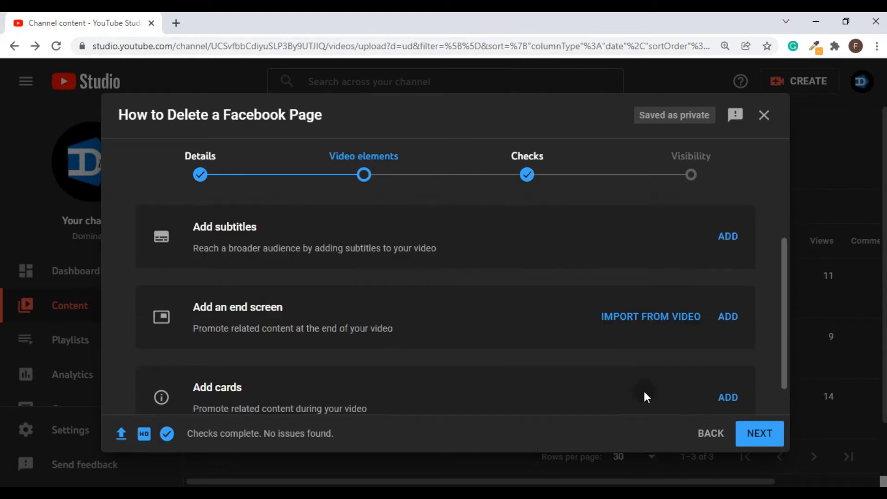
scroll(562, 351, up, 2)
scroll(647, 351, down, 2)
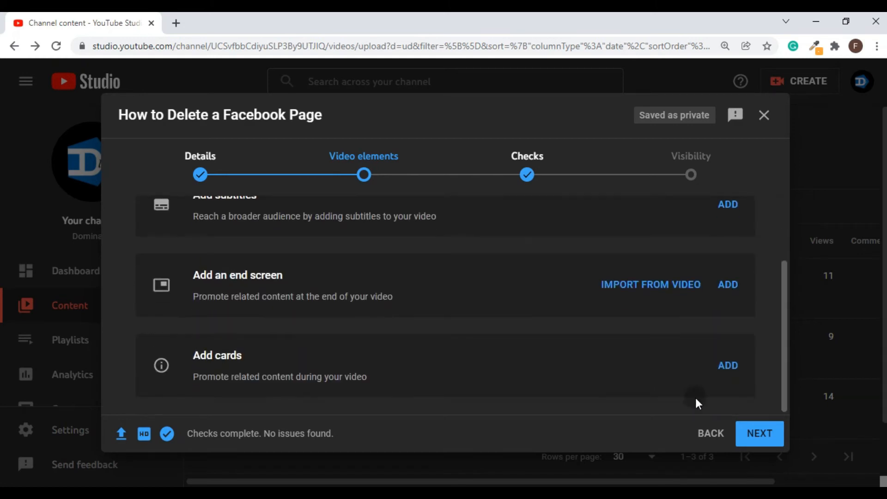
click(778, 433)
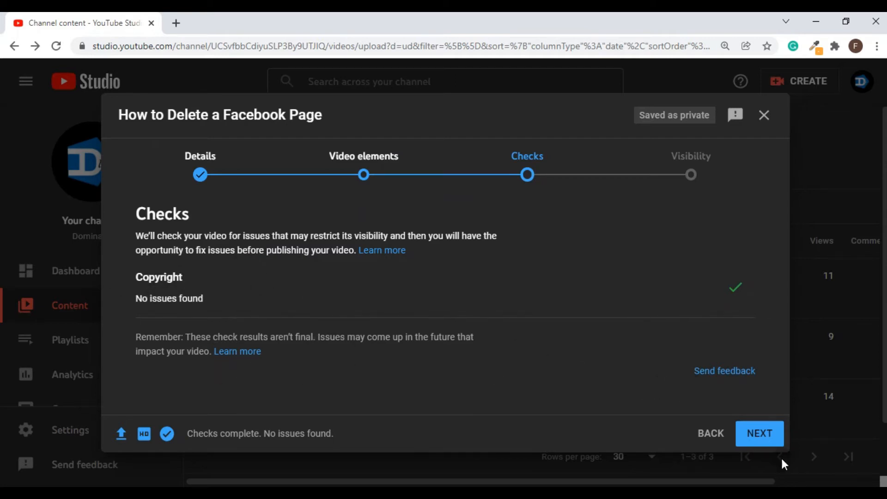
click(771, 440)
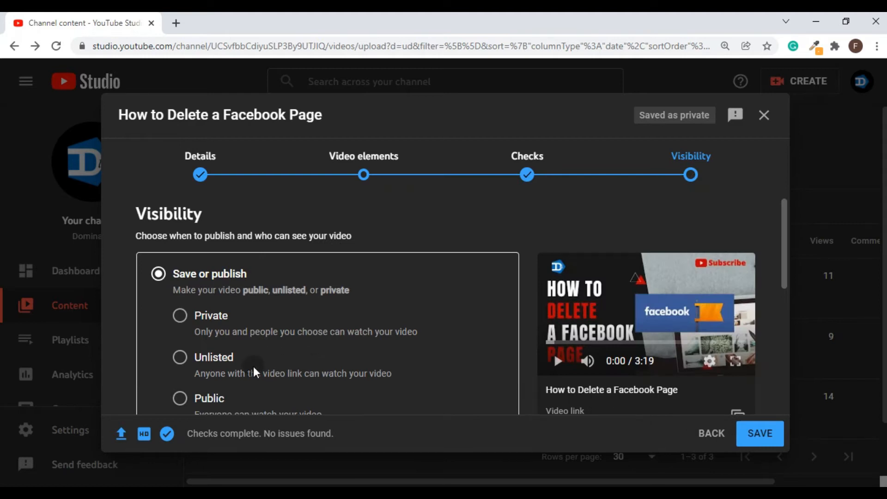
- Set the video's visibility to Unlisted, save it and dismiss the sharing dialog
scroll(184, 342, down, 1)
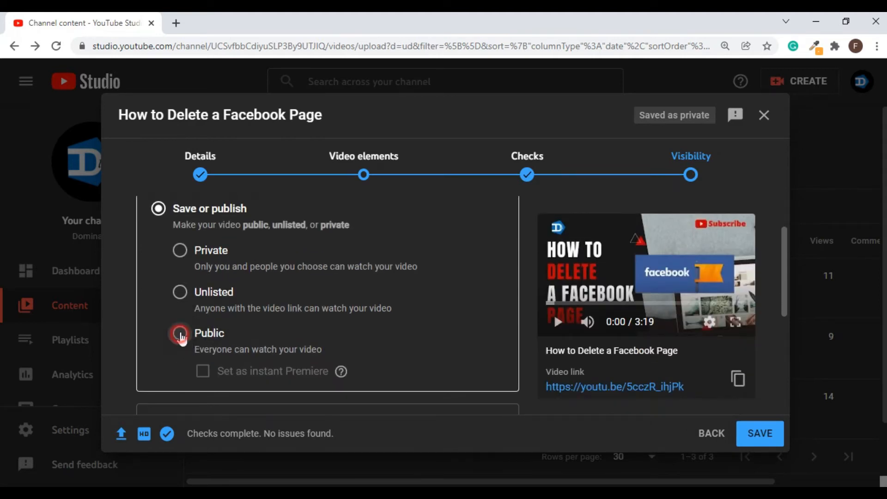
click(181, 335)
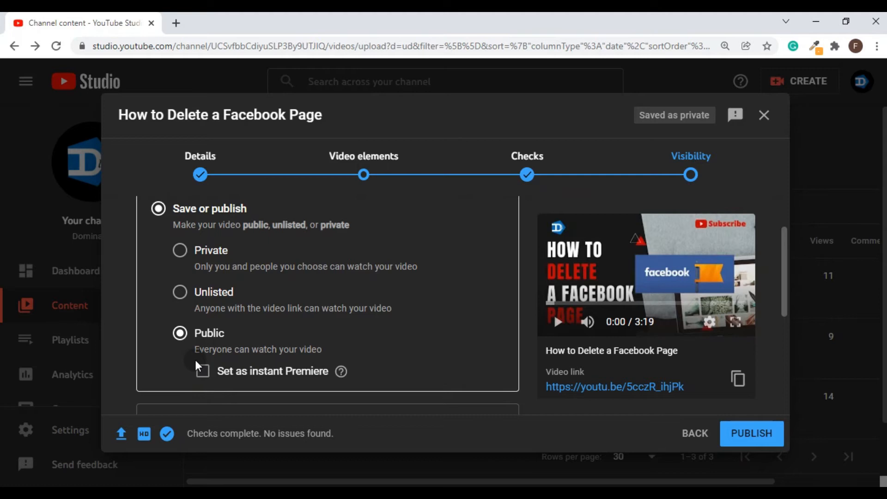
click(181, 296)
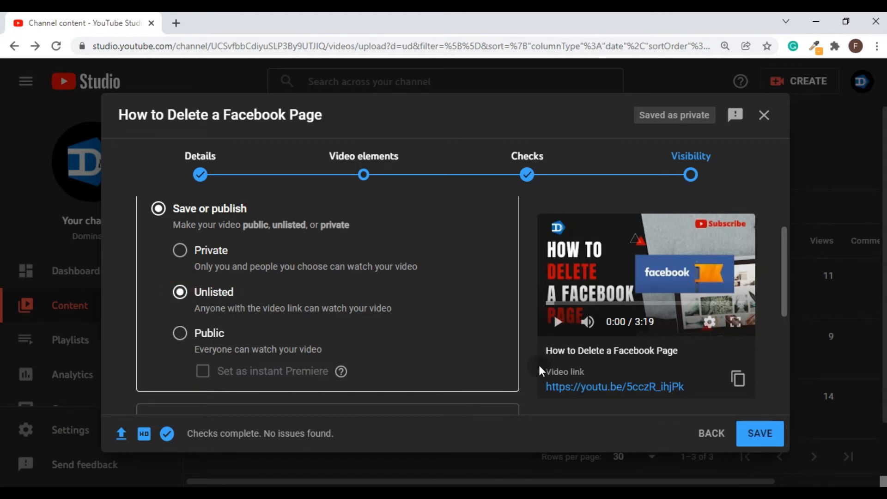
scroll(443, 396, down, 5)
click(751, 437)
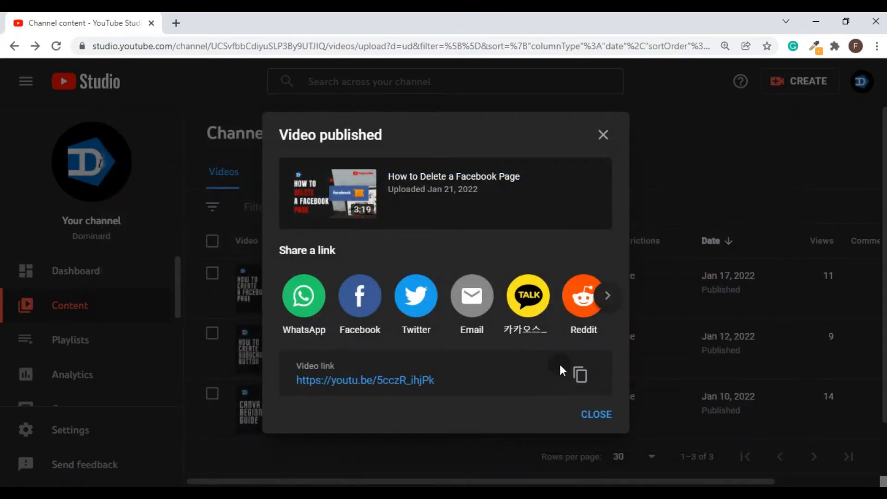
click(601, 139)
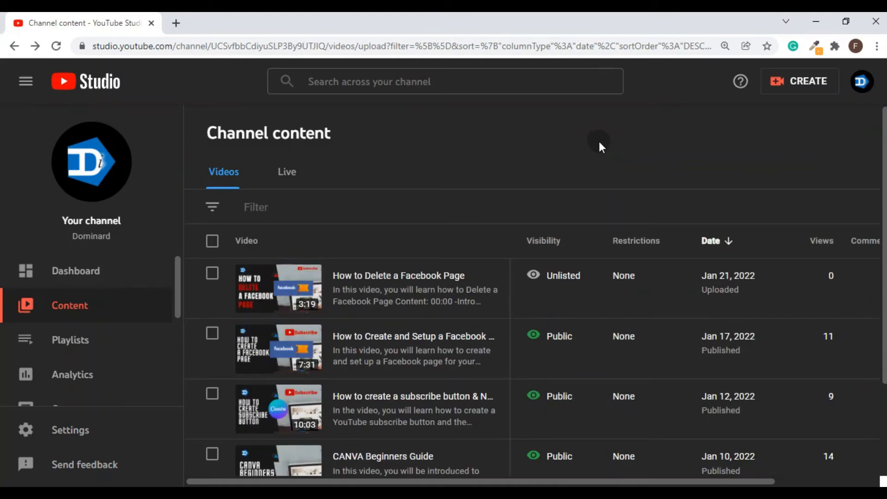
- Open the channel's subtitles list and check the languages of the How to Delete a Facebook Page video
scroll(554, 219, down, 3)
scroll(536, 287, up, 3)
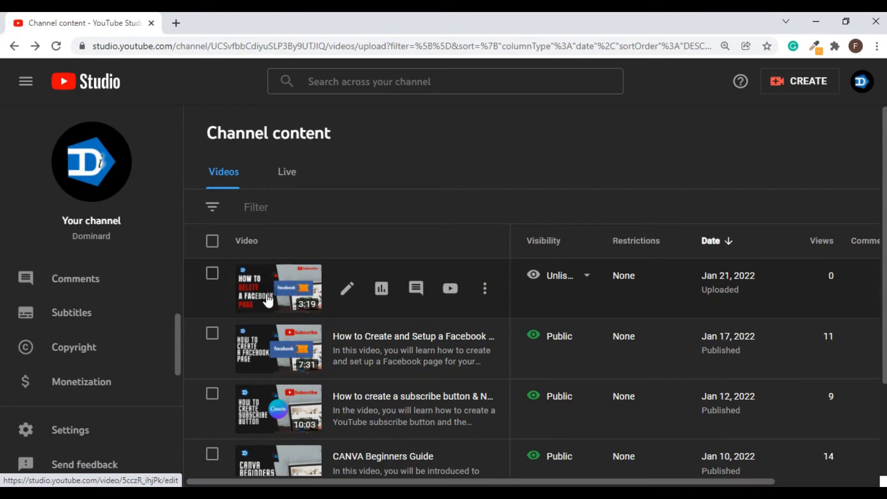
mouse_move(558, 284)
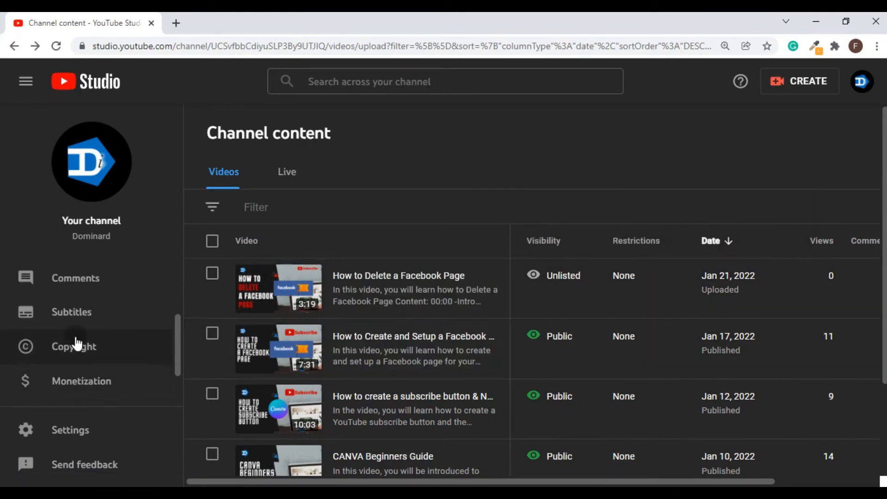
scroll(77, 326, down, 1)
scroll(80, 314, up, 1)
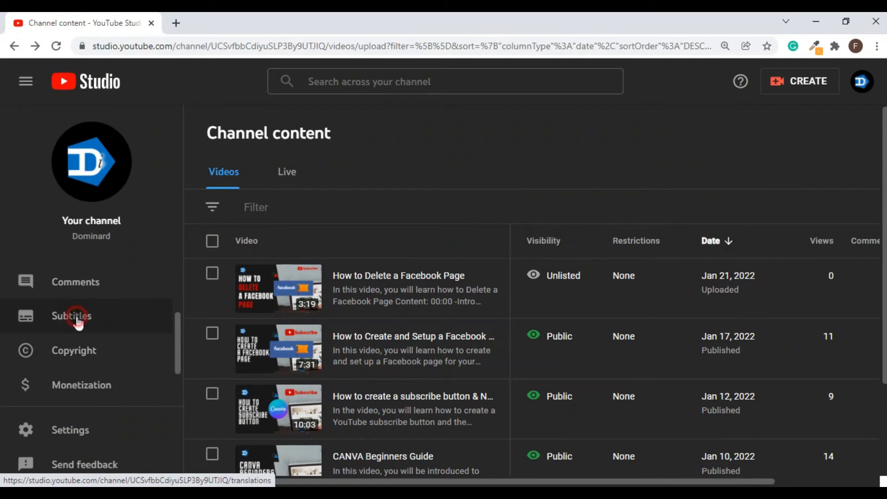
click(74, 317)
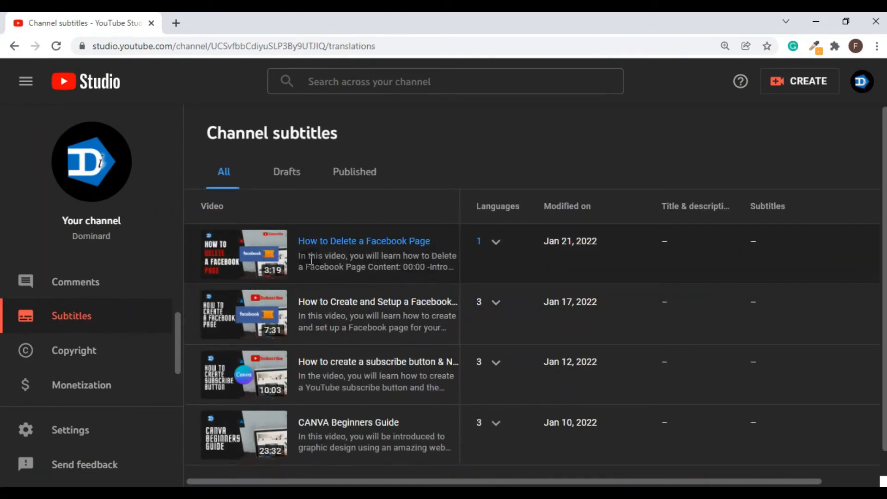
click(497, 243)
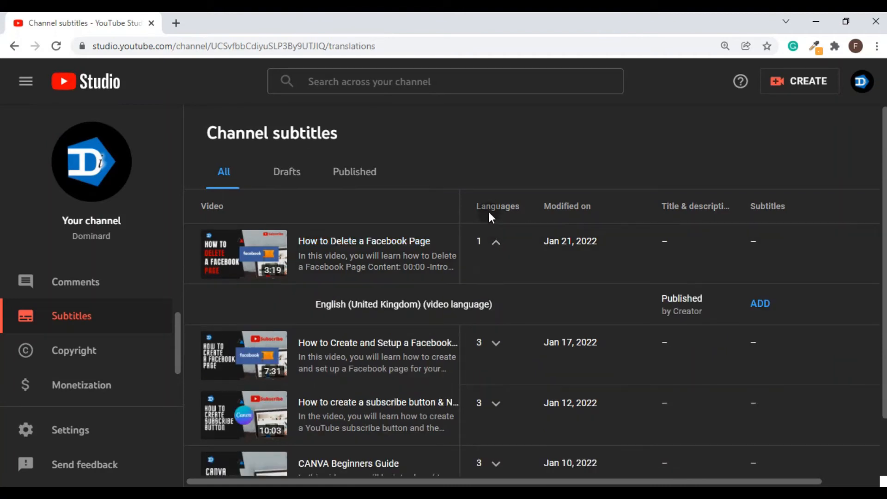
click(494, 243)
click(494, 243)
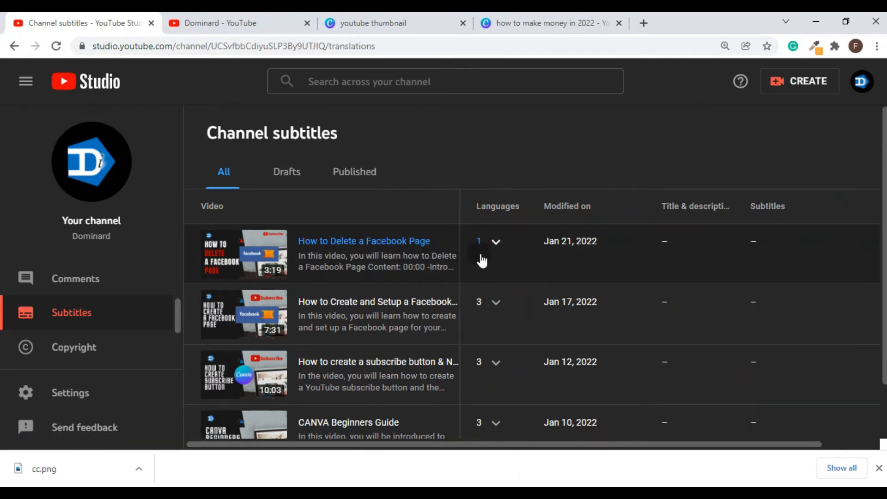
- Refresh the subtitles list, then duplicate and edit the automatic English subtitles of the How to Delete a Facebook Page video
click(59, 49)
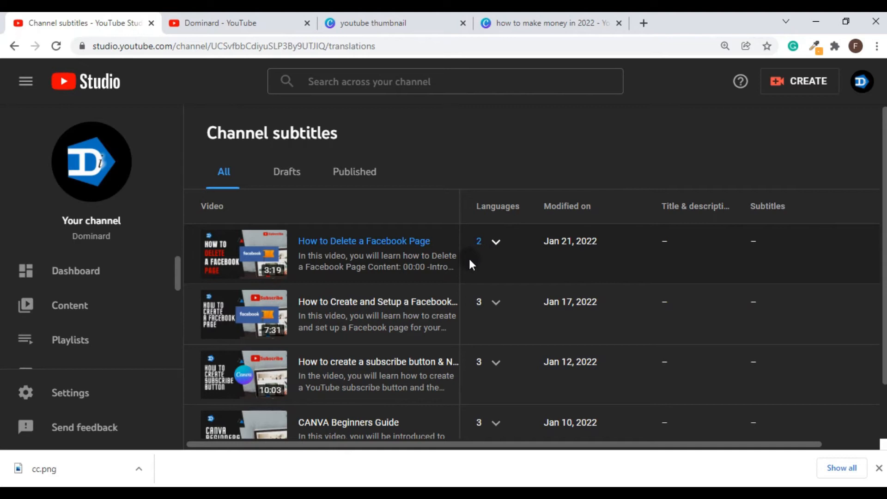
click(496, 243)
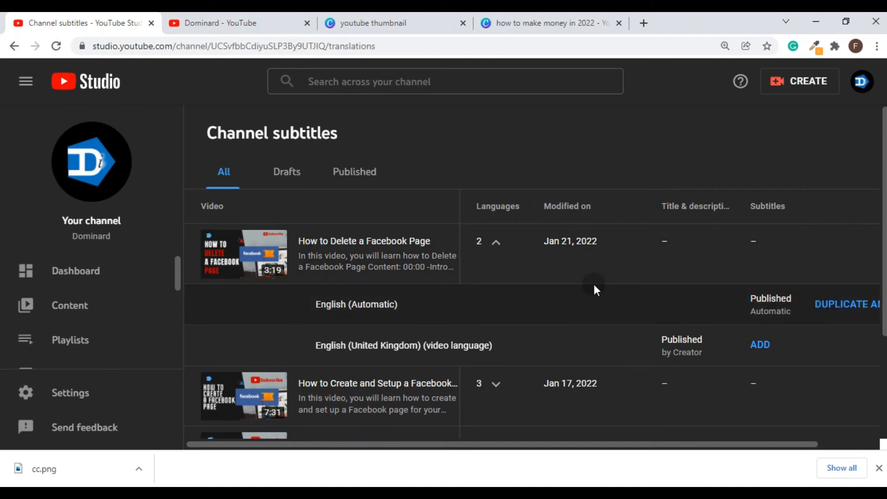
click(829, 307)
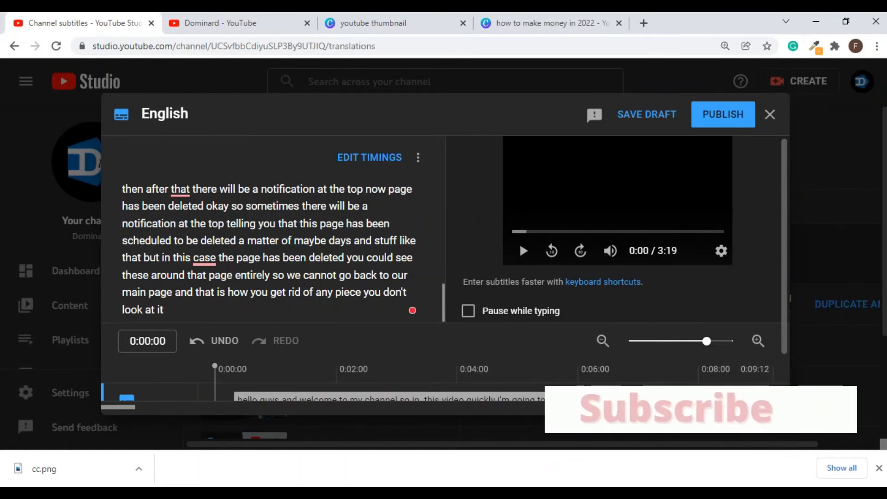
- Lower the speaker volume to 11 and play the video with the beginning of the English transcript in view
click(788, 494)
drag(811, 469, 718, 470)
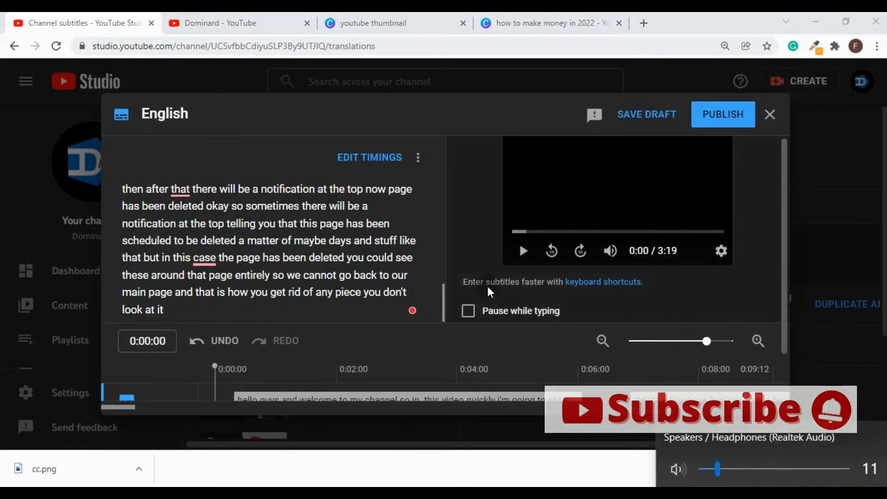
click(353, 232)
scroll(295, 247, up, 3)
scroll(265, 247, up, 6)
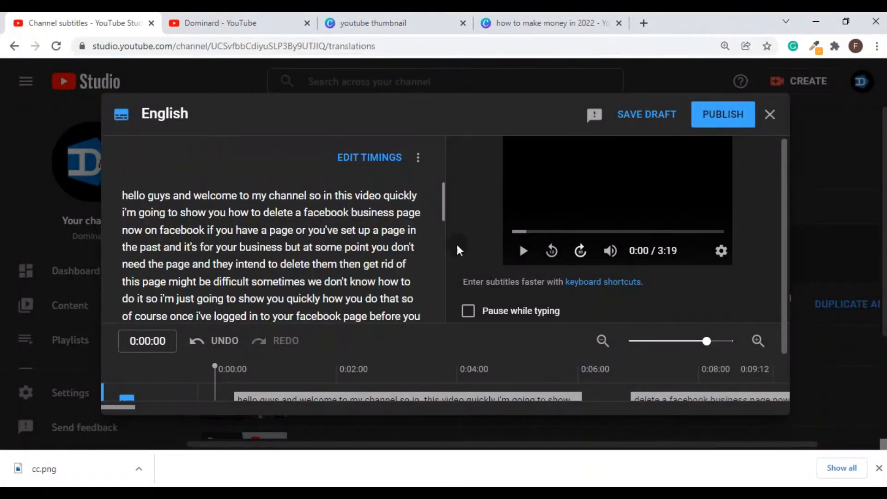
click(523, 251)
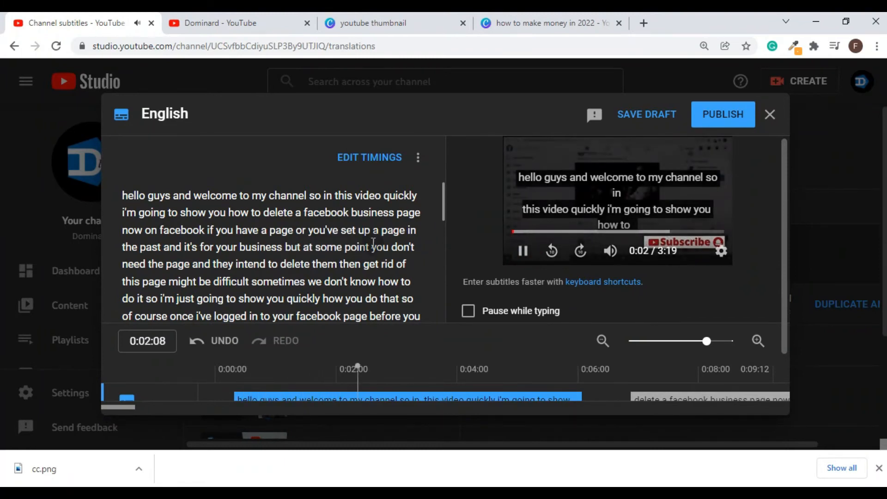
- Accept the suggested commas after "then after that" and "but in this case" in the last paragraph of the English subtitles
scroll(240, 248, down, 10)
scroll(240, 248, down, 3)
mouse_move(182, 248)
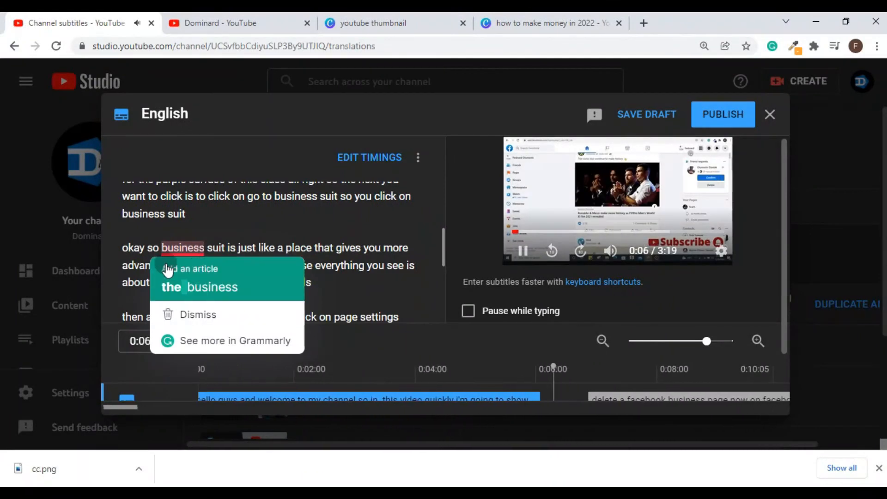
scroll(180, 259, down, 8)
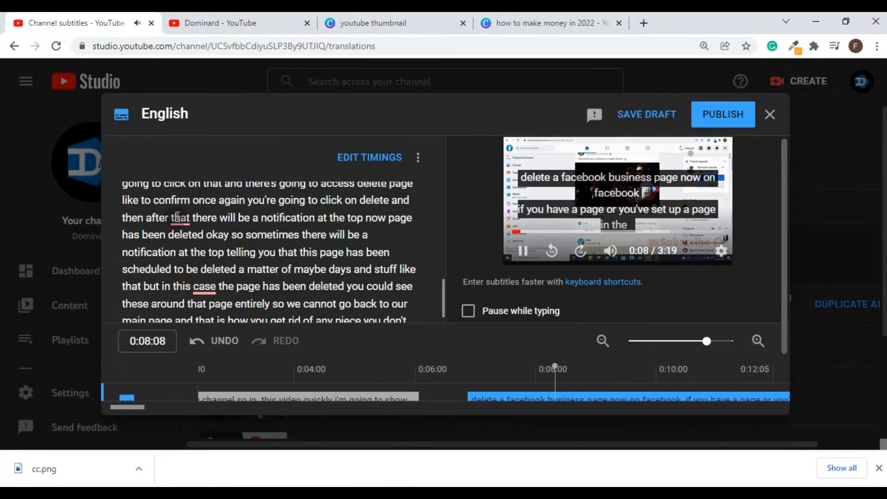
mouse_move(177, 217)
click(183, 254)
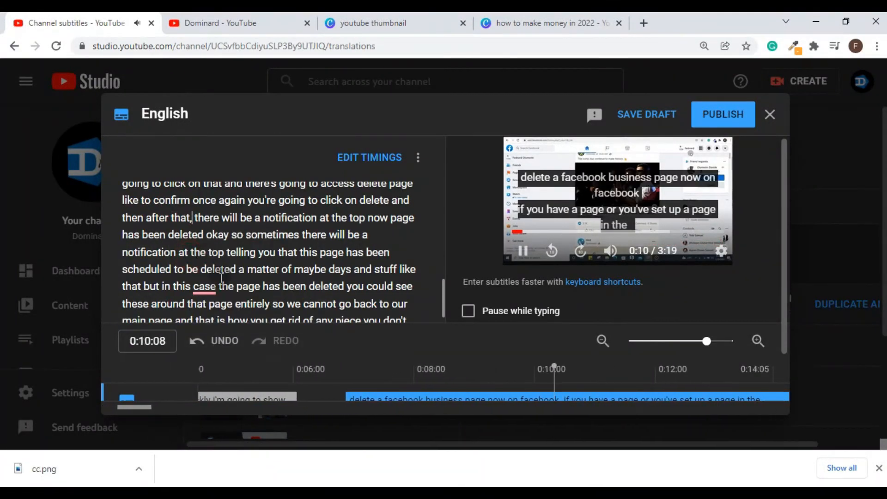
mouse_move(204, 288)
click(206, 323)
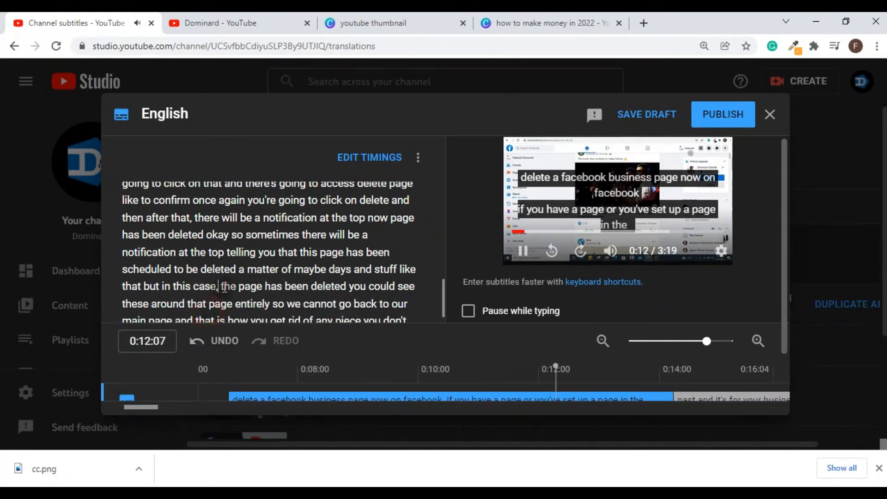
scroll(224, 288, down, 2)
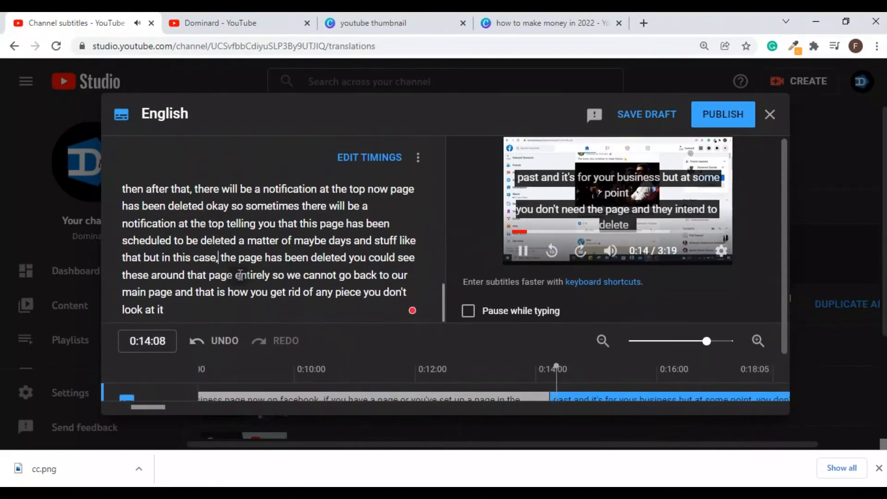
- Accept the suggested comma after "tools" in the subtitle line about scrolling down to page settings
scroll(185, 231, up, 2)
mouse_move(180, 257)
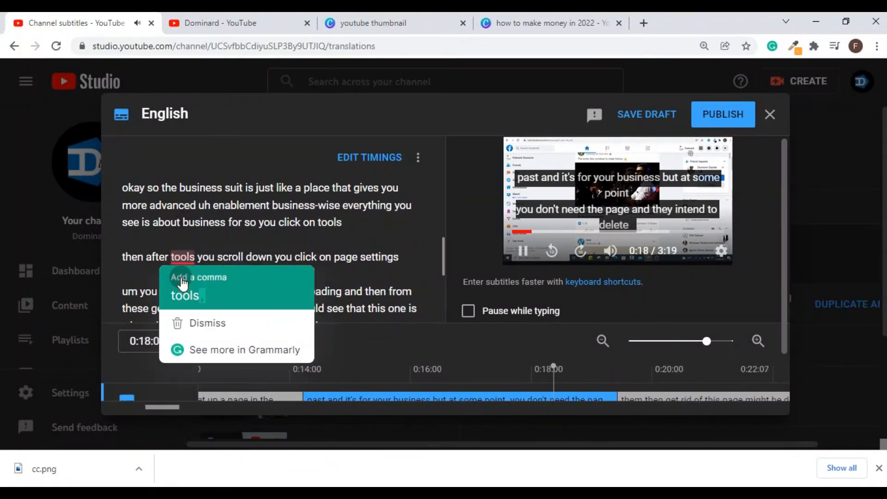
click(183, 282)
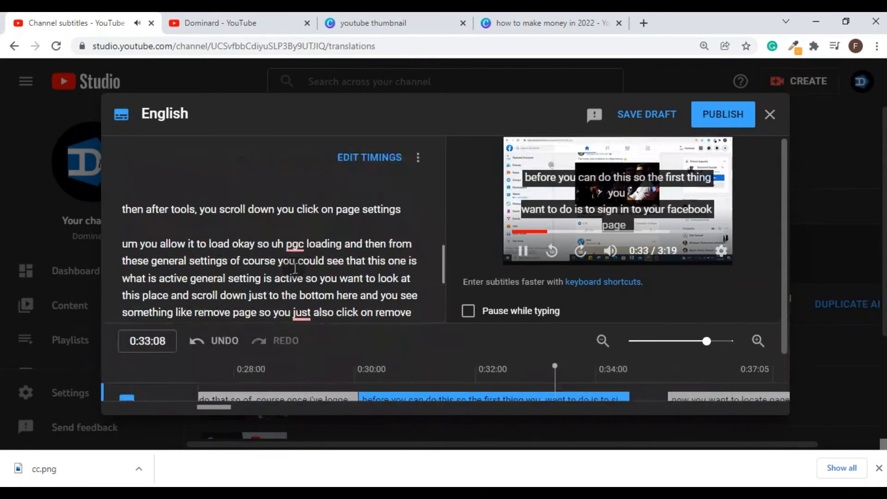
- Accept the correction of "just" to "must" in the subtitle phrase "so you just also click on remove page"
scroll(295, 268, down, 1)
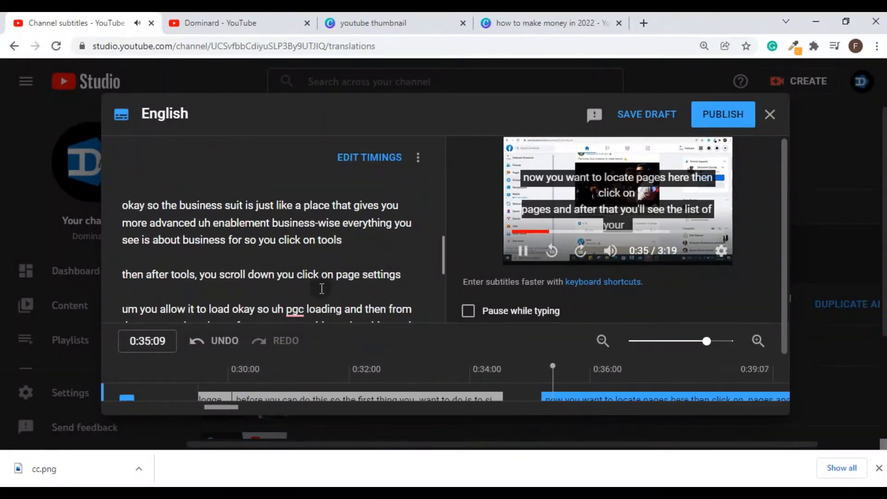
scroll(296, 305, down, 1)
scroll(297, 306, up, 1)
scroll(297, 302, down, 1)
scroll(282, 265, down, 2)
scroll(296, 259, up, 3)
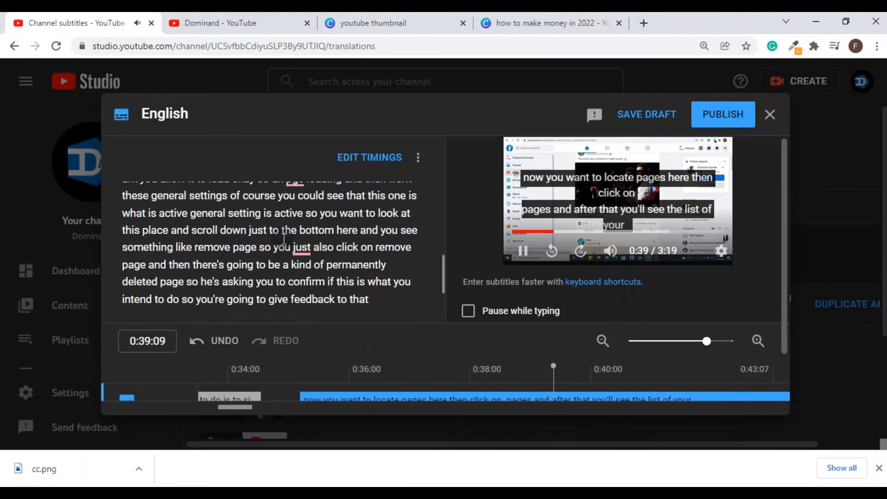
mouse_move(303, 249)
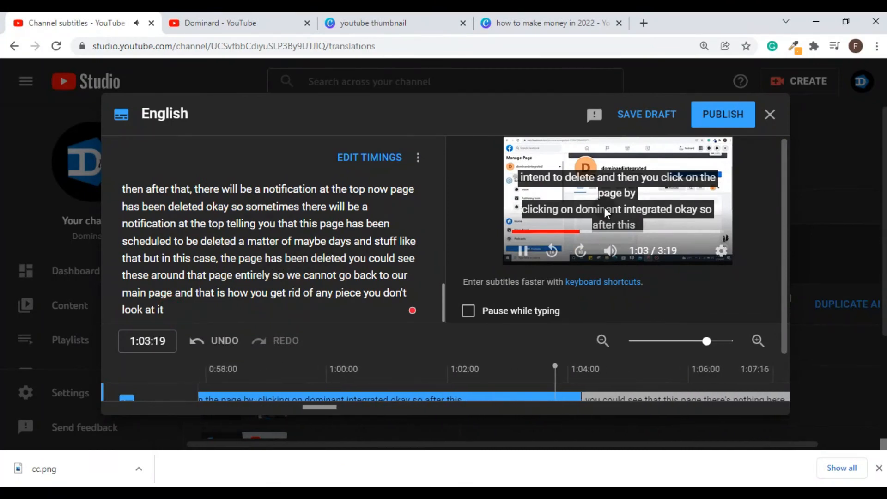
- Review the corrected paragraphs of the English transcript and publish the subtitles
scroll(226, 241, up, 6)
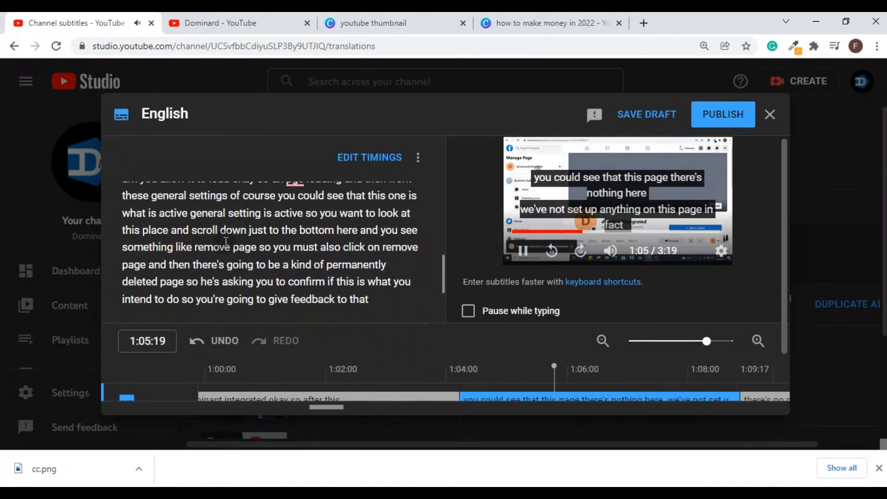
scroll(277, 244, up, 5)
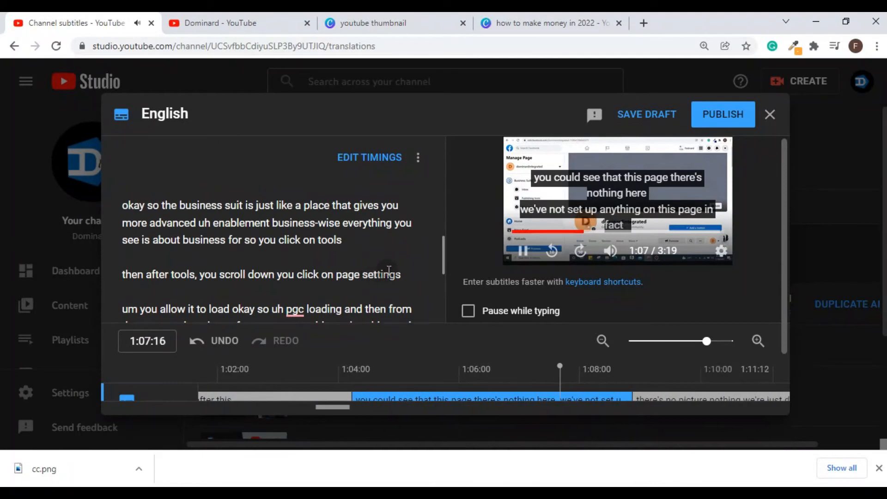
scroll(389, 270, up, 1)
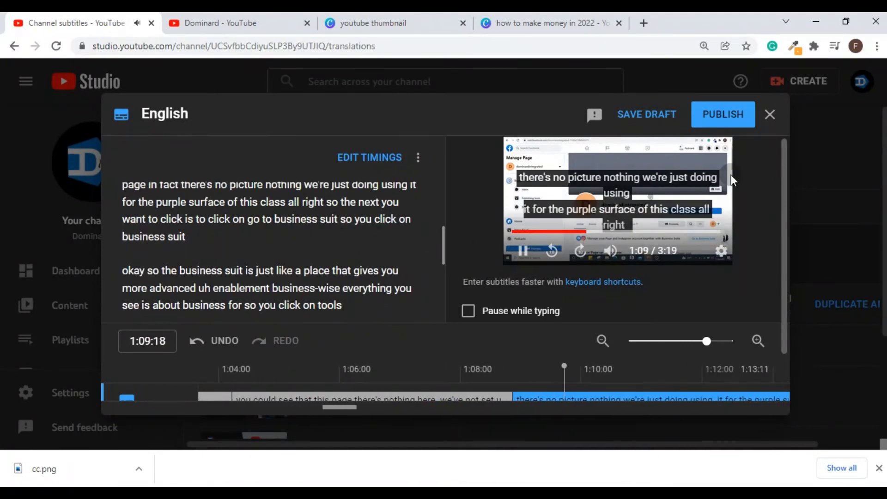
click(713, 118)
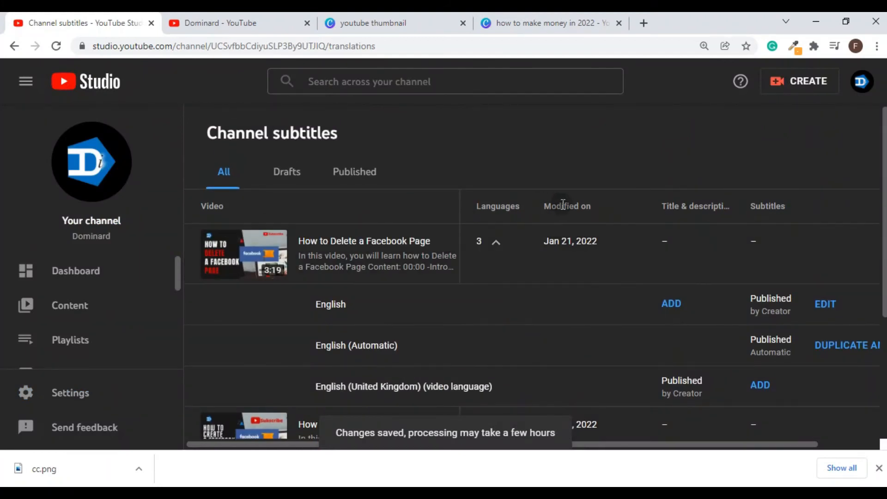
- Refresh the channel's subtitles list and look through it, then look over the channel dashboard
click(53, 47)
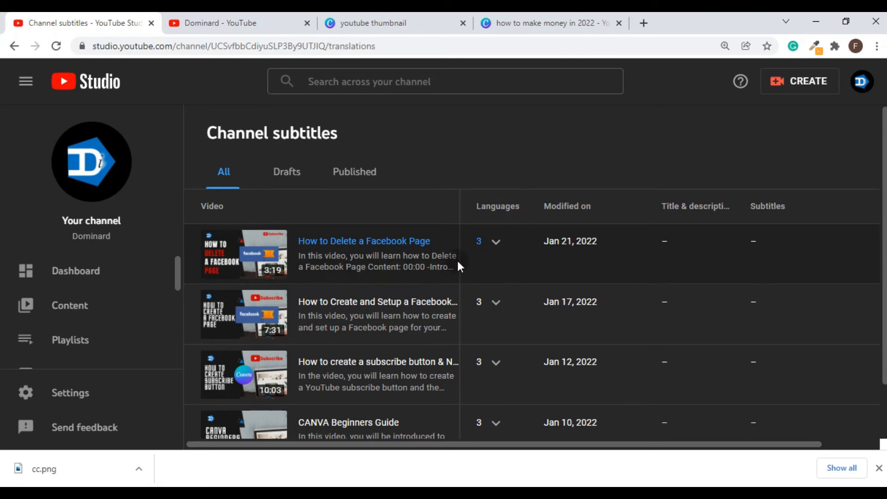
scroll(458, 266, down, 2)
scroll(485, 238, up, 2)
click(90, 271)
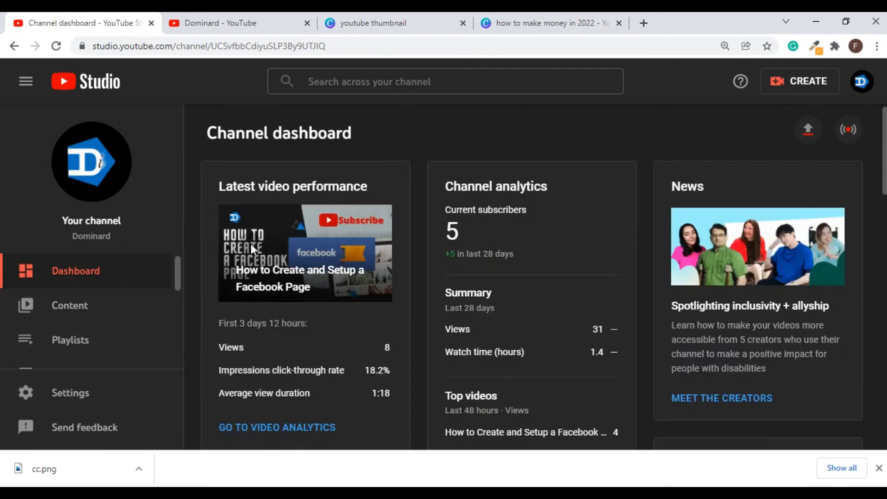
scroll(99, 287, down, 3)
scroll(103, 297, up, 5)
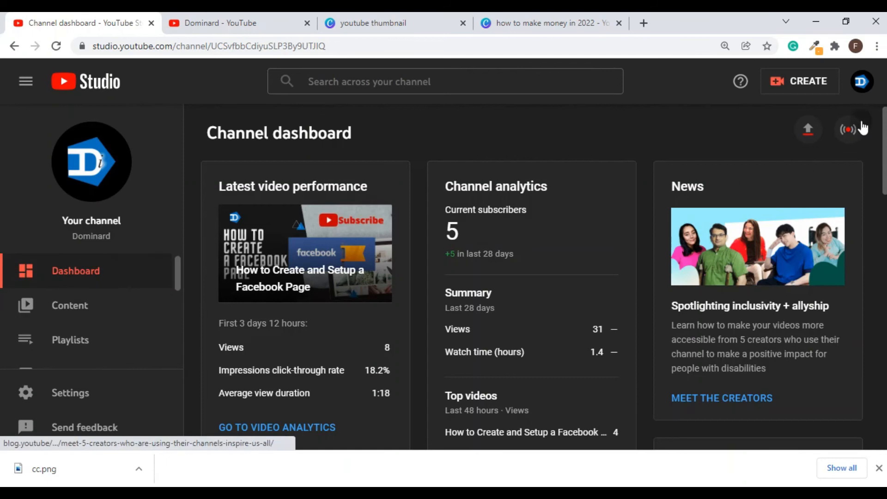
- Go to the channel's public page, open Your videos, and check the visibility of the How to Delete a Facebook Page video
click(862, 81)
click(722, 167)
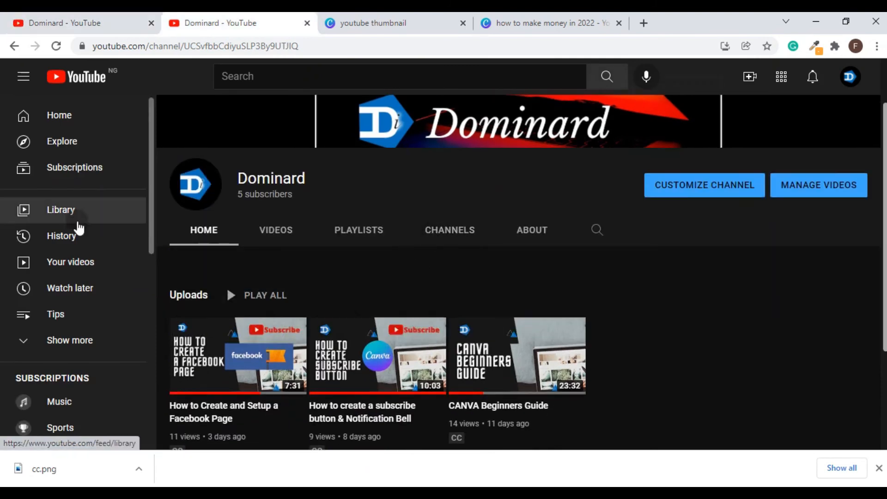
click(82, 261)
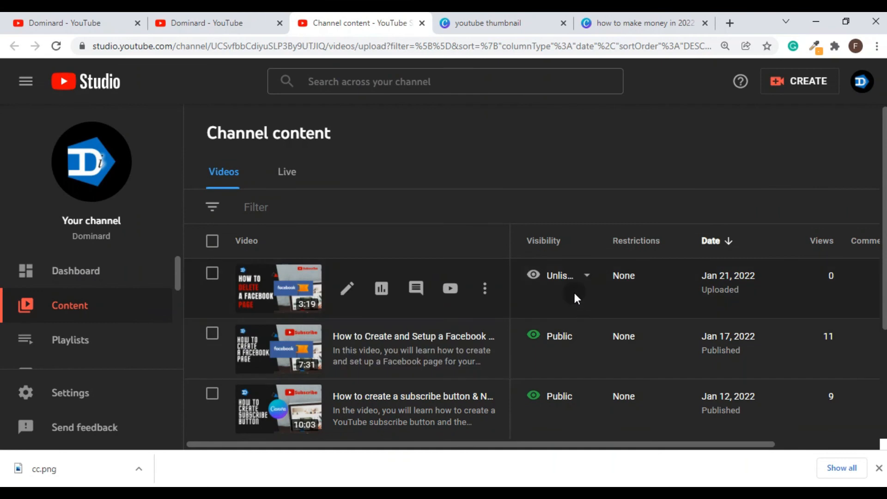
mouse_move(553, 279)
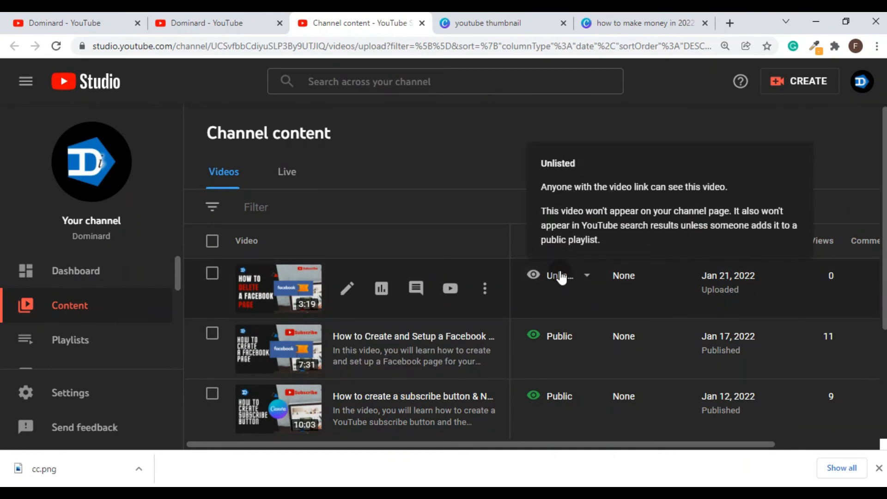
click(194, 23)
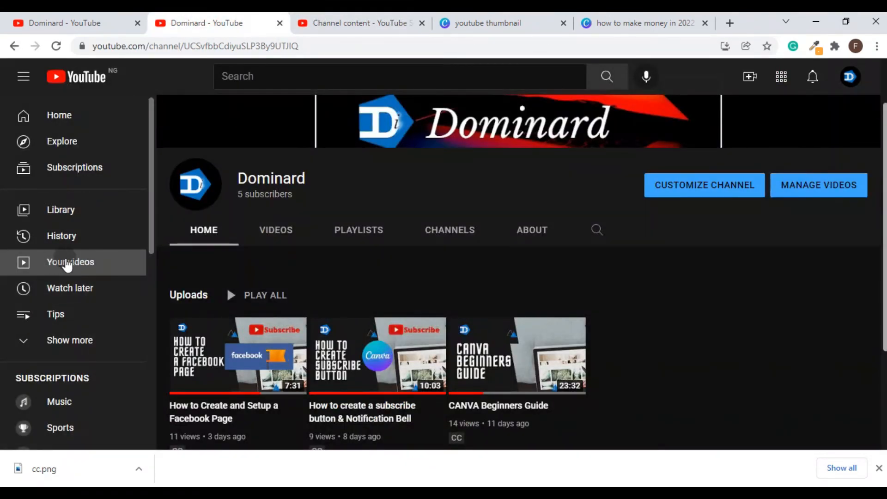
click(329, 15)
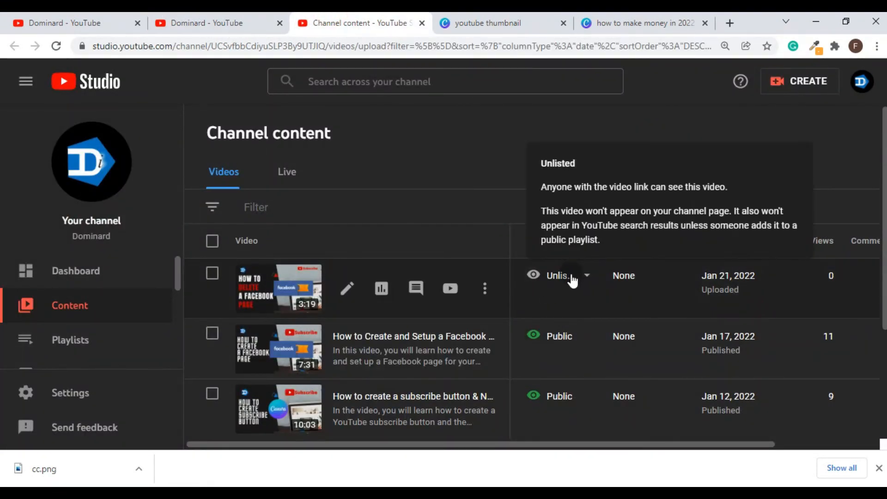
- Set the visibility of the How to Delete a Facebook Page video to Public and publish it
click(588, 275)
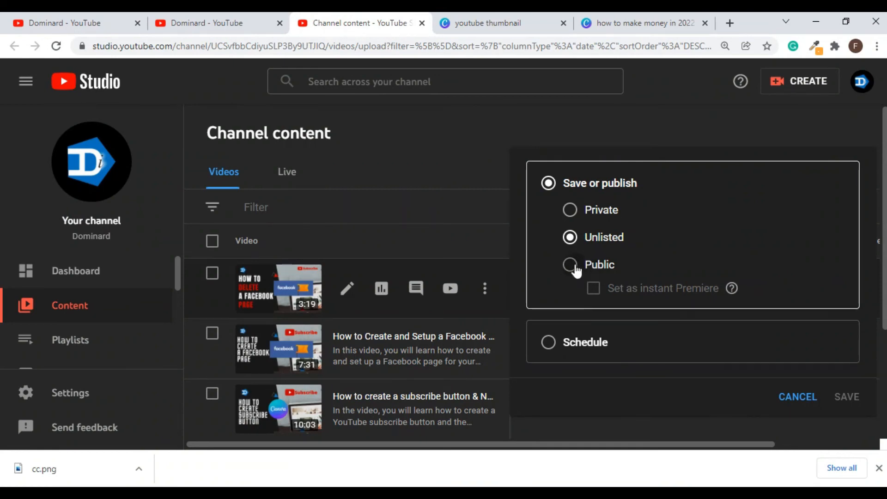
click(573, 267)
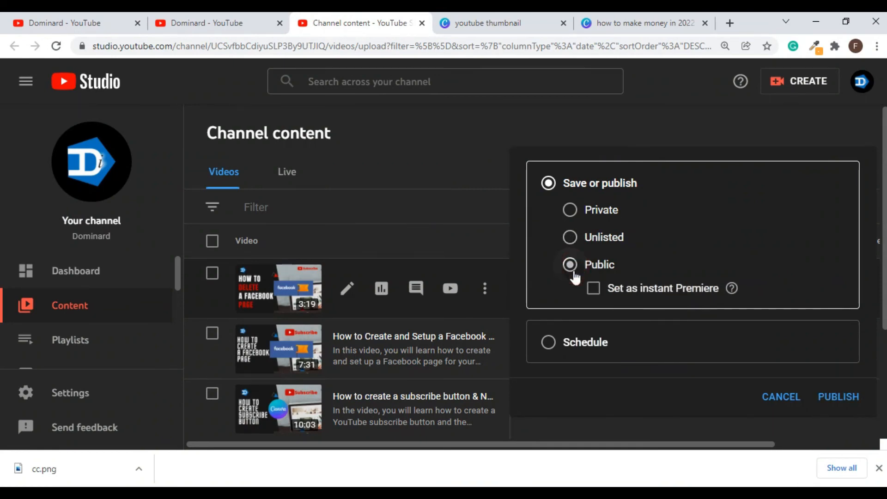
click(830, 398)
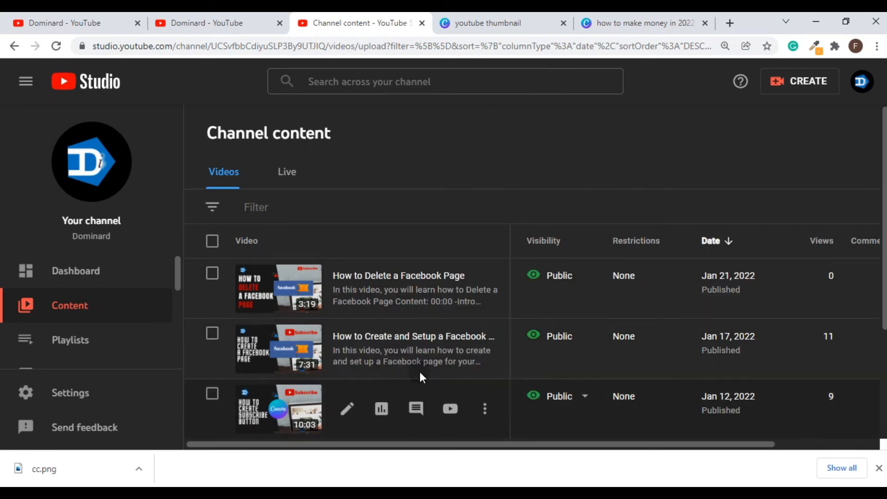
- View the channel's public page and find the How to Delete a Facebook Page video among the uploads
click(862, 84)
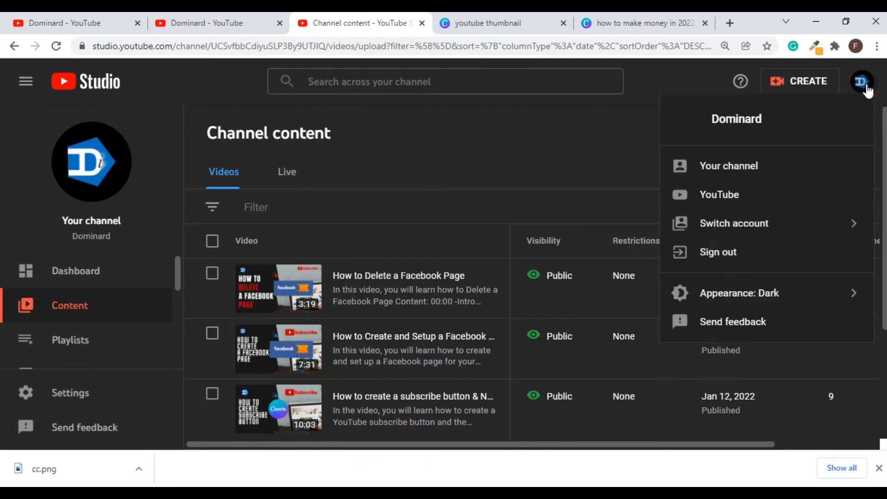
click(734, 165)
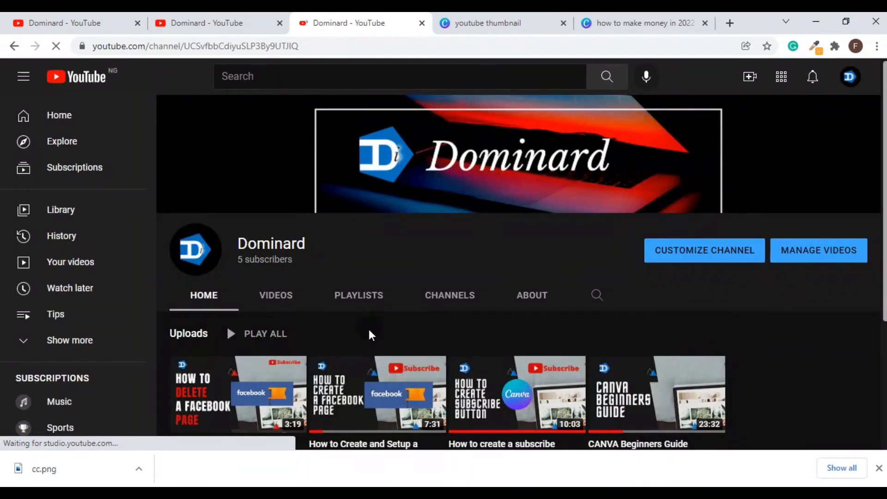
scroll(319, 350, down, 2)
scroll(311, 351, up, 2)
scroll(277, 361, down, 2)
mouse_move(200, 351)
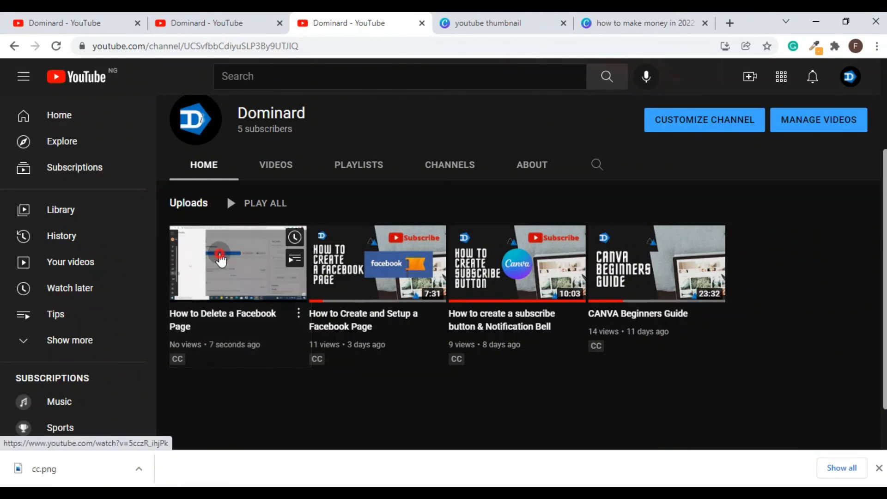
- Play the How to Delete a Facebook Page video from the uploads and raise the speaker volume to 98
click(221, 262)
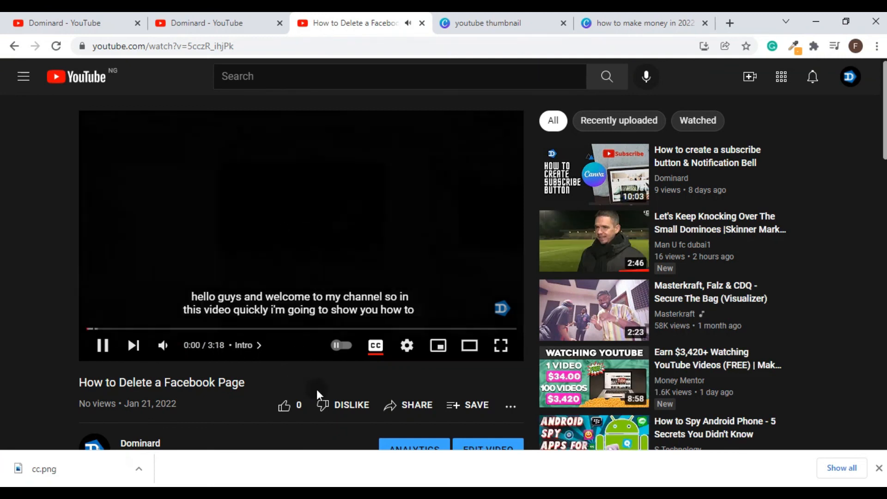
click(510, 451)
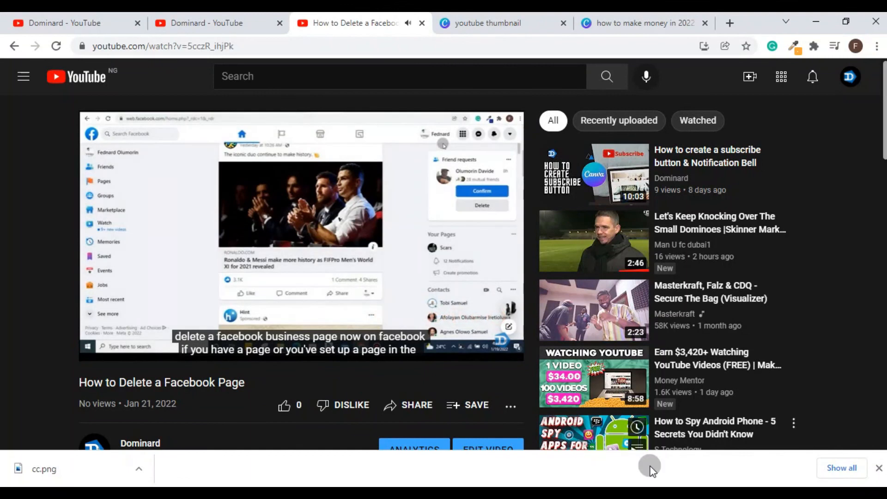
click(837, 494)
click(774, 471)
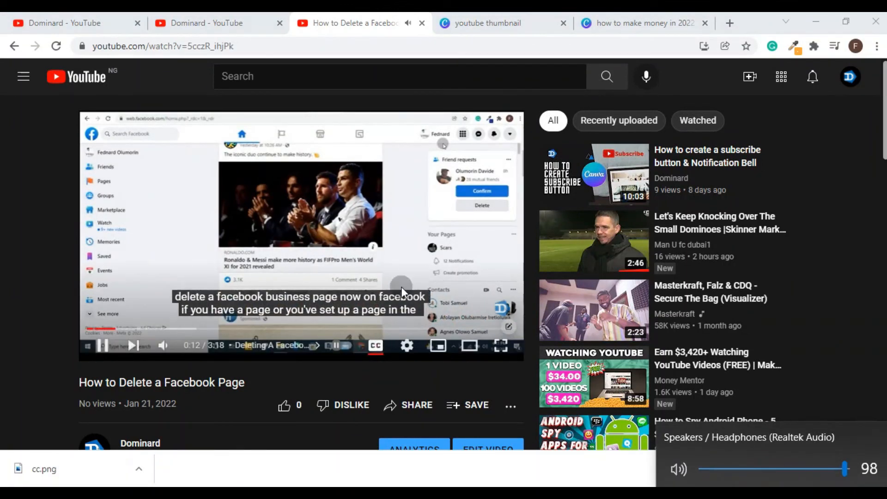
- Raise the video player's volume to the maximum, then pause the video at about 0:21
click(181, 348)
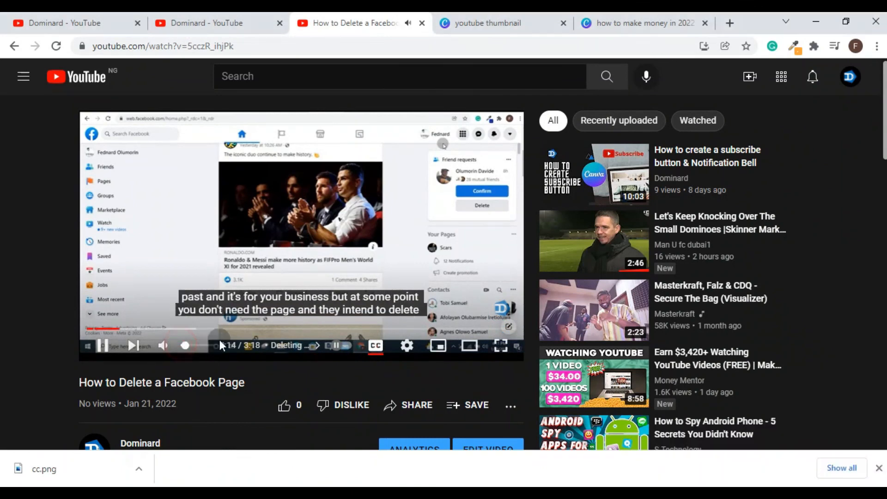
drag(194, 347, 202, 351)
click(1, 250)
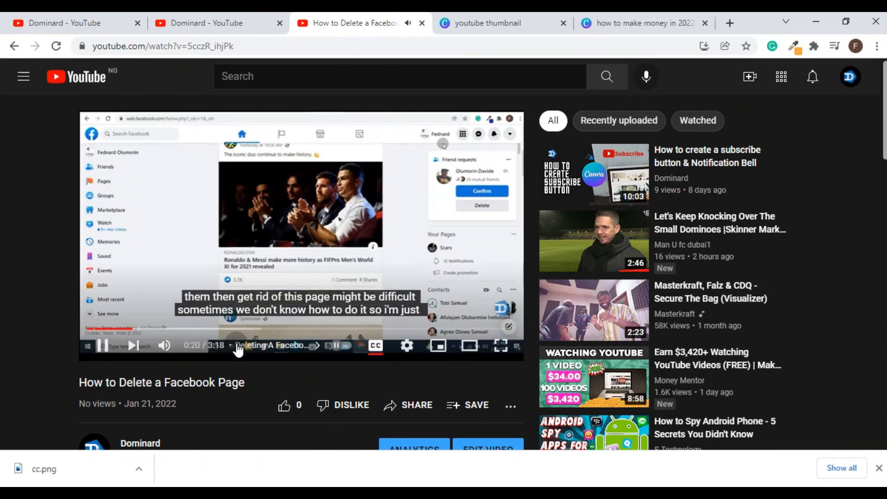
click(103, 347)
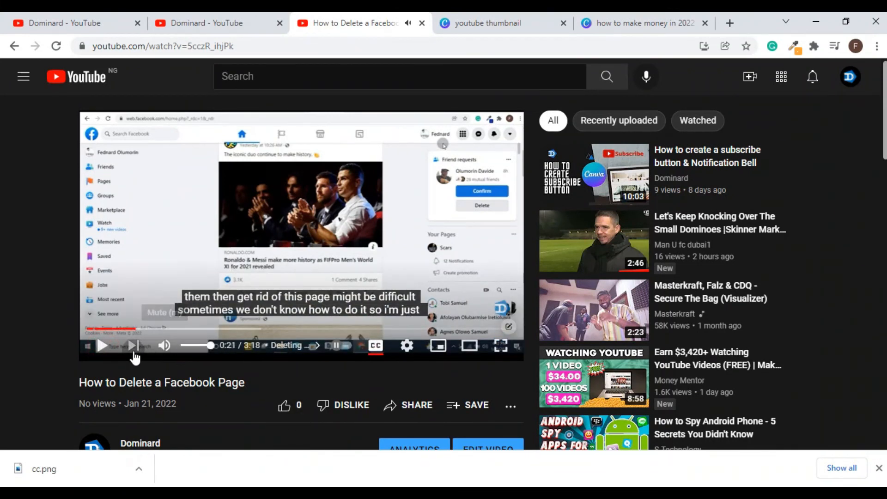